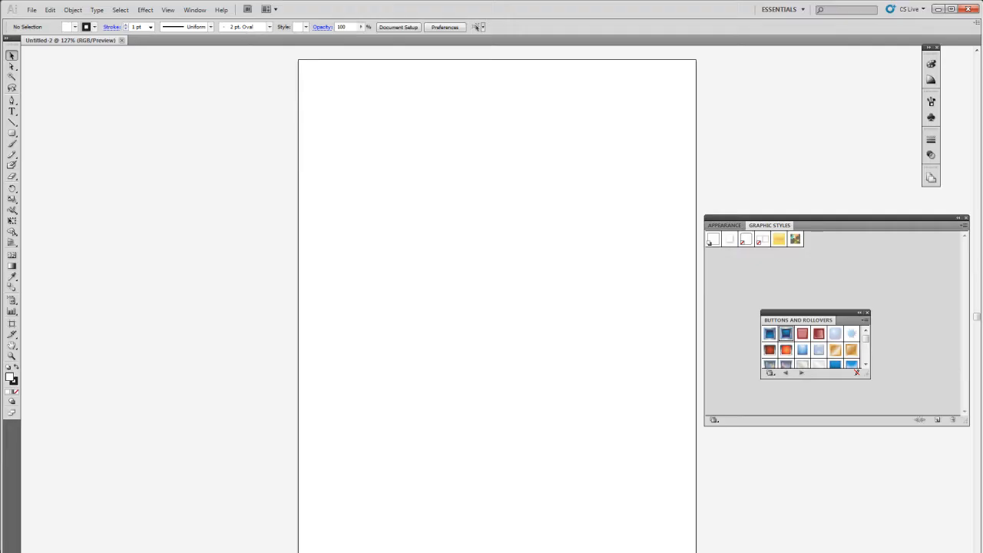
Draw a rounded rectangle about 120 by 68 px on the artboard and apply the glossy blue style from the Buttons and Rollovers library
left_click(11, 133)
left_click_drag(401, 209, 479, 253)
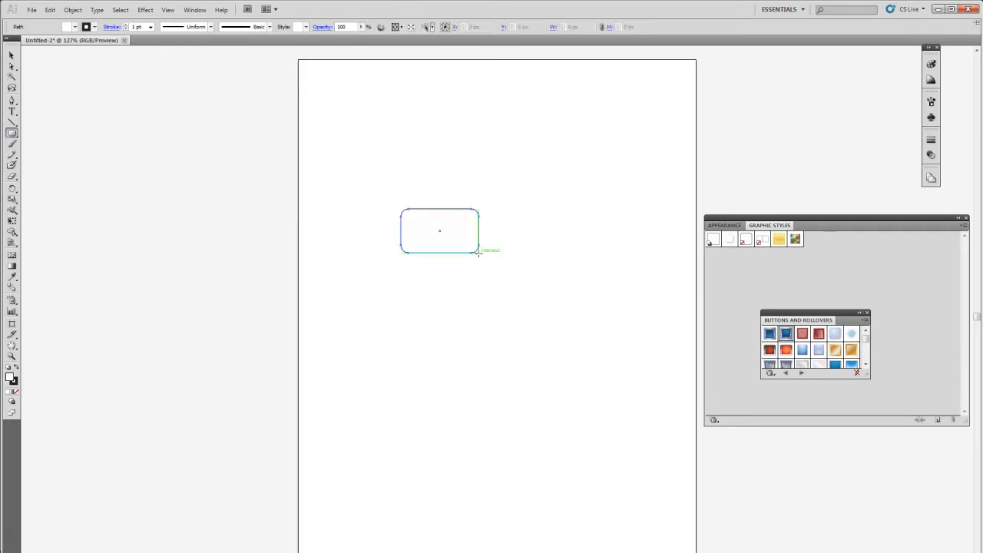
left_click(786, 335)
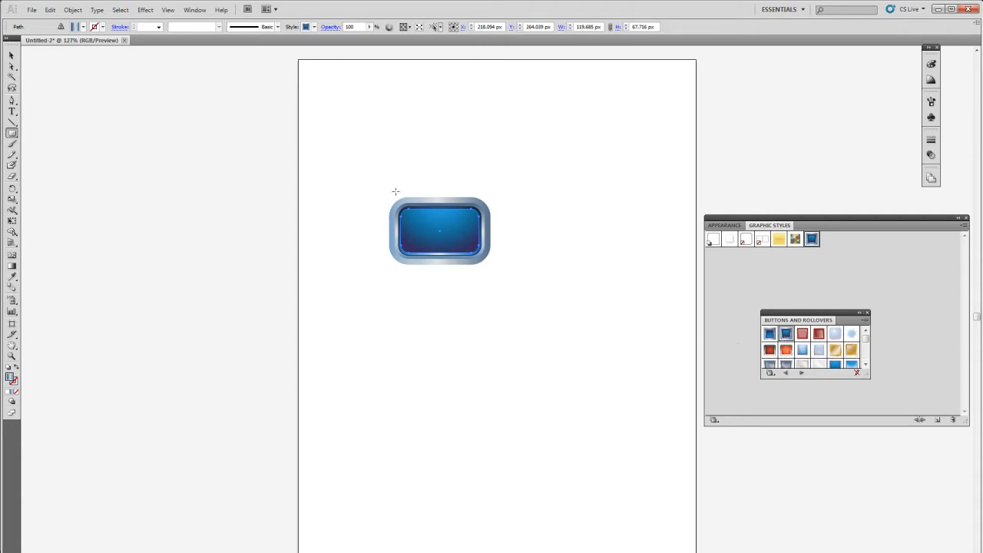
Save the artwork as an SVG file named button_illus in the _example folder, using the default SVG 1.1 options
left_click(31, 9)
left_click(46, 131)
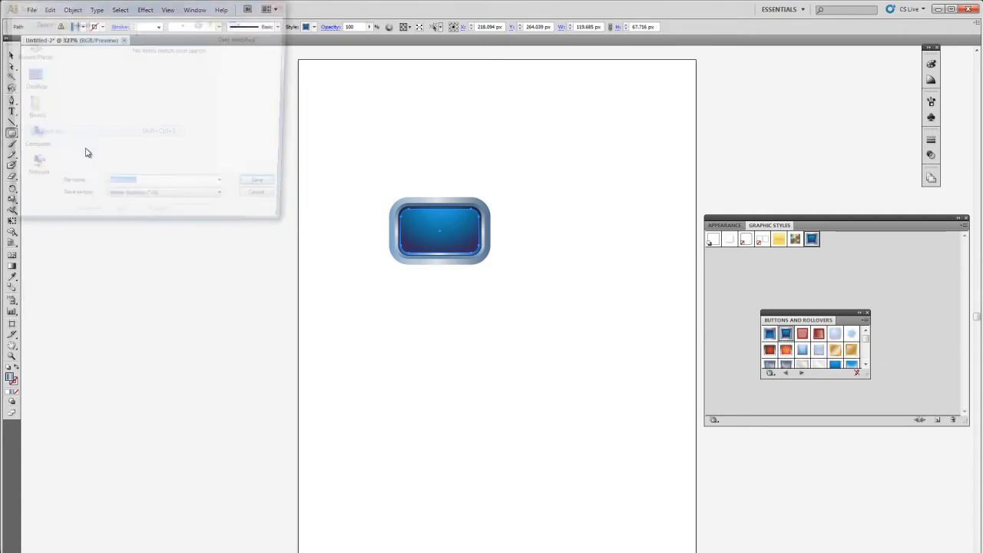
left_click(188, 201)
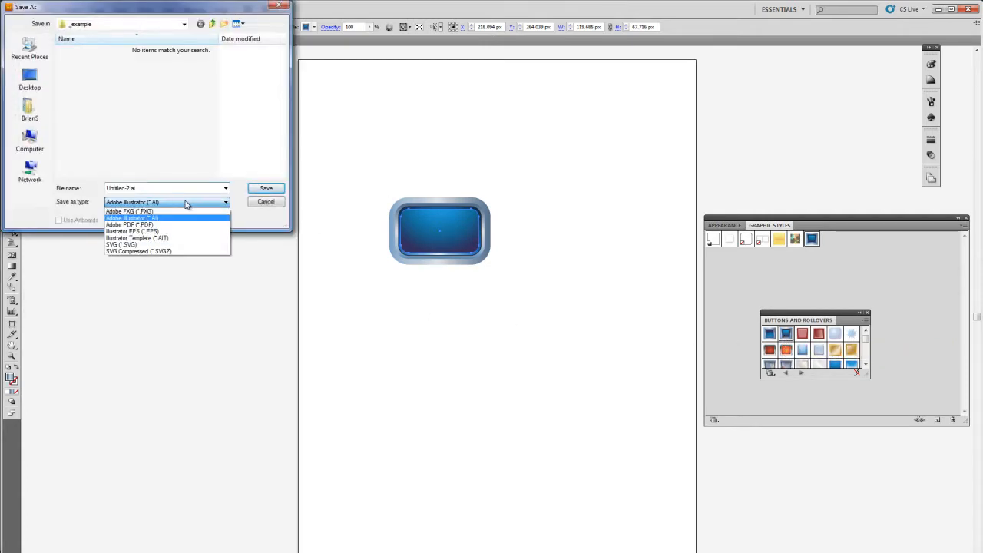
left_click(191, 245)
double_click(156, 188)
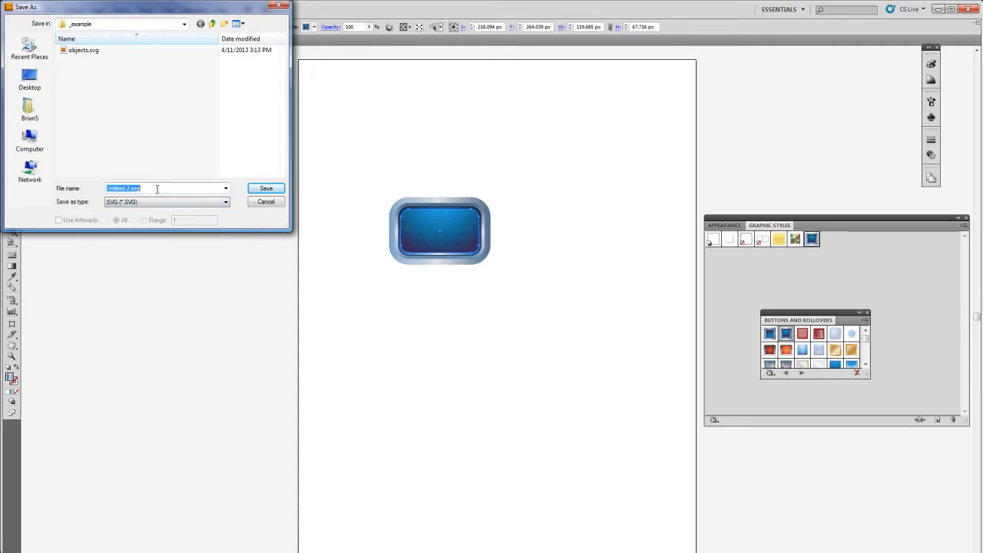
type("button")
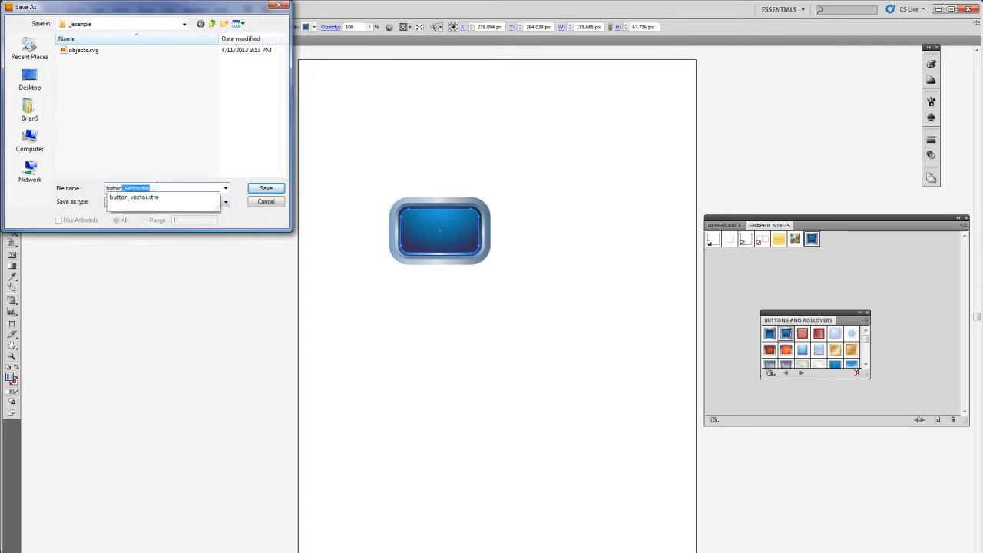
type("_vector.")
key("Delete")
type("_illu")
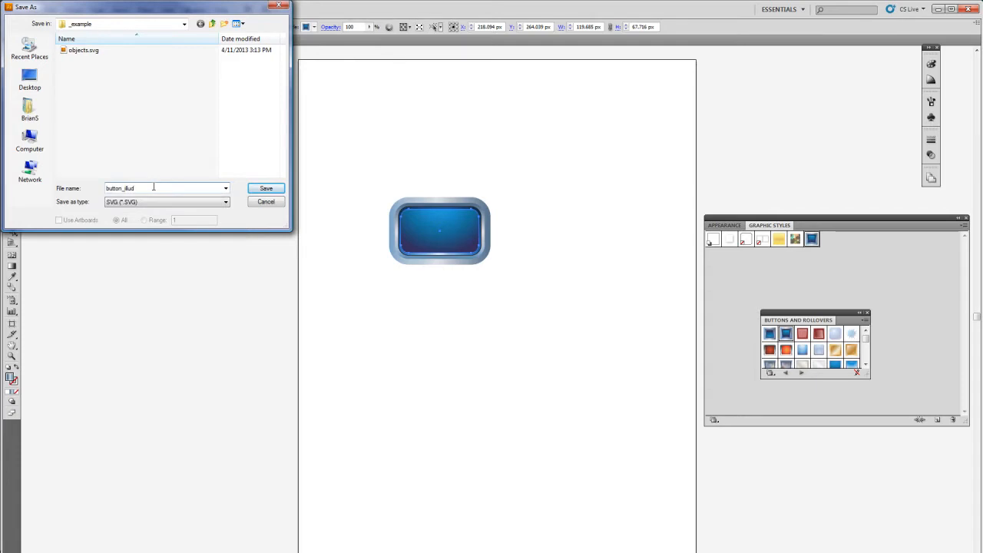
type("s")
key("Return")
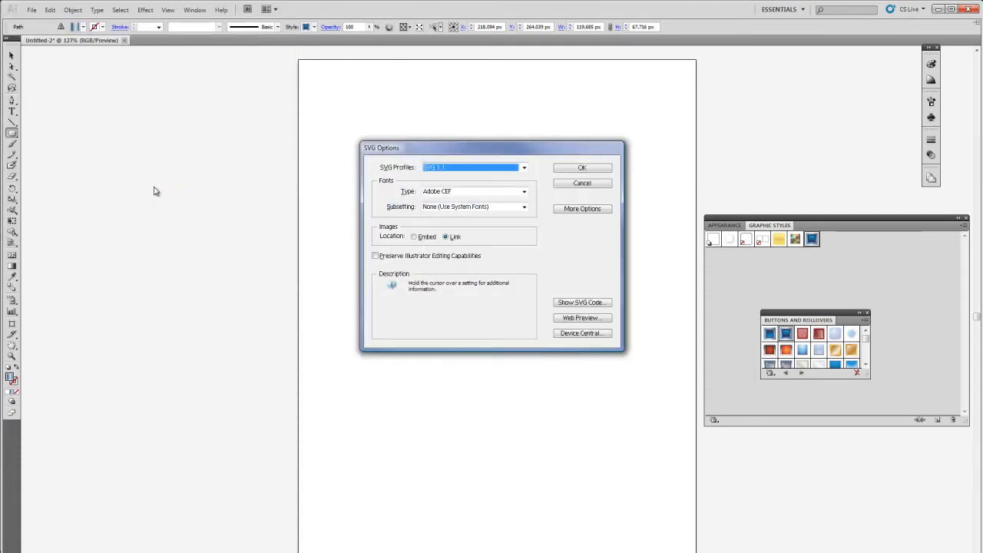
left_click(558, 169)
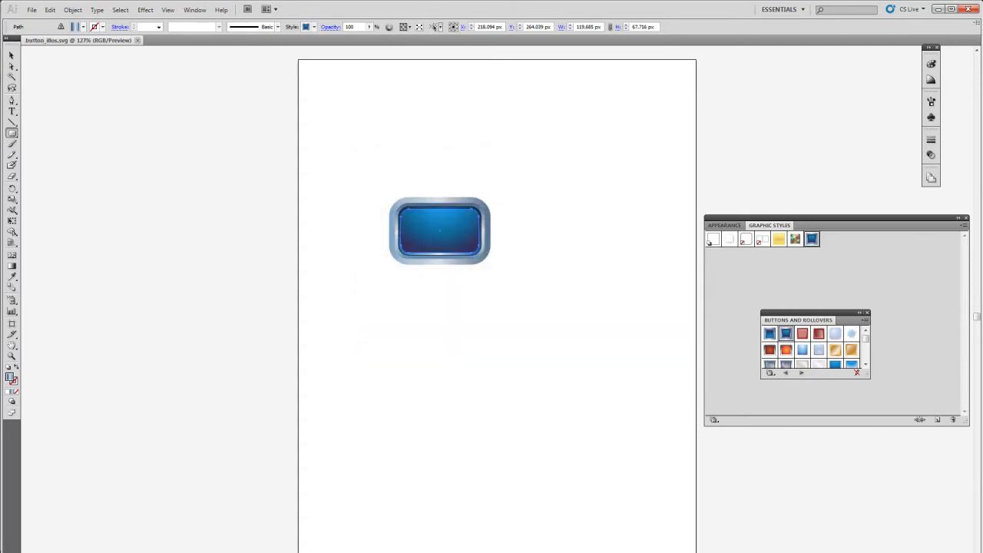
Switch to Altia Design, import button_illus.svg as vector path objects, and move the button to the middle of the canvas
mouse_move(434, 552)
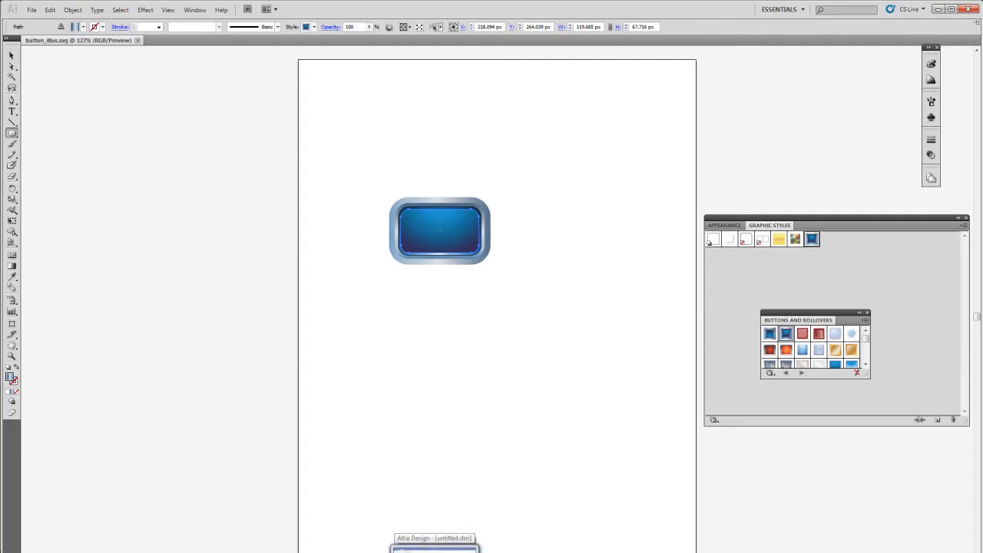
left_click(414, 541)
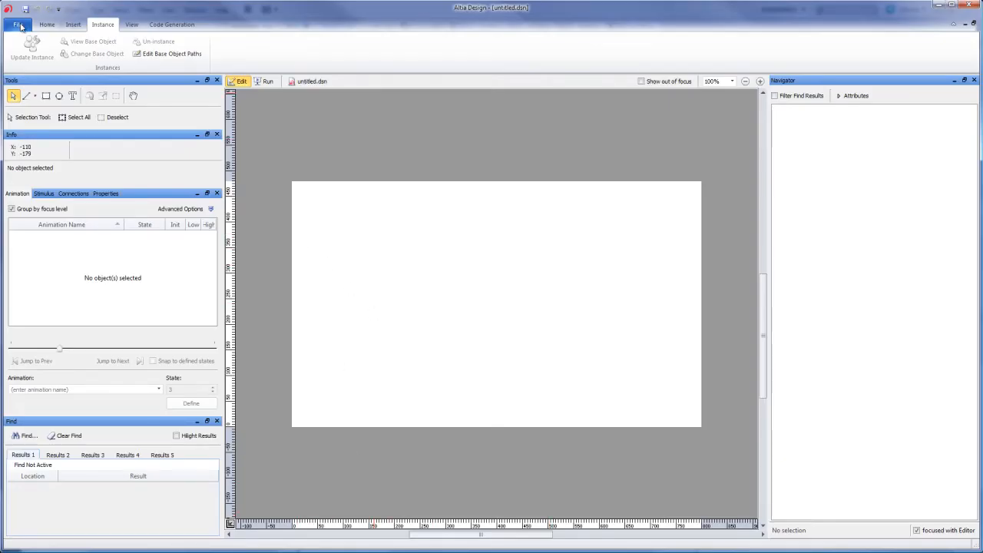
left_click(73, 25)
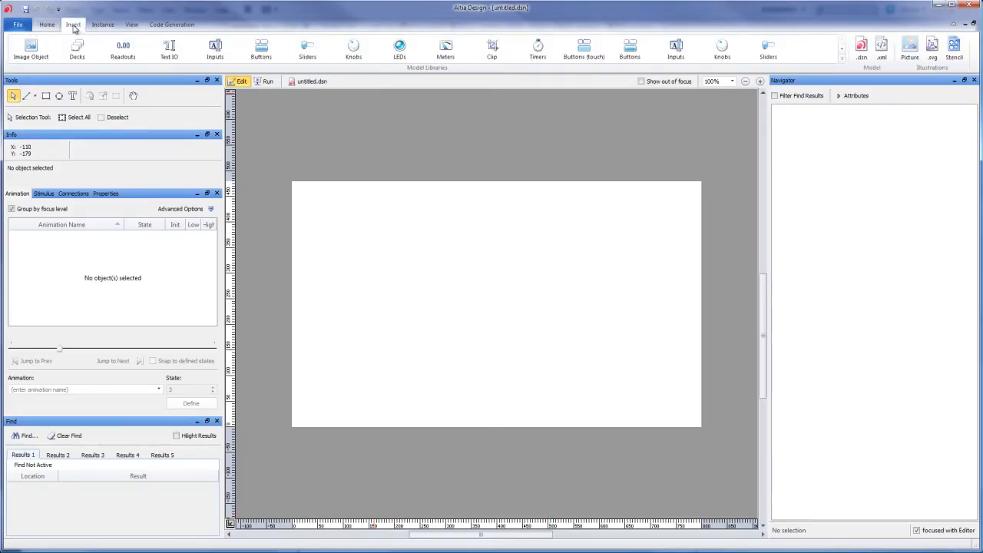
left_click(931, 49)
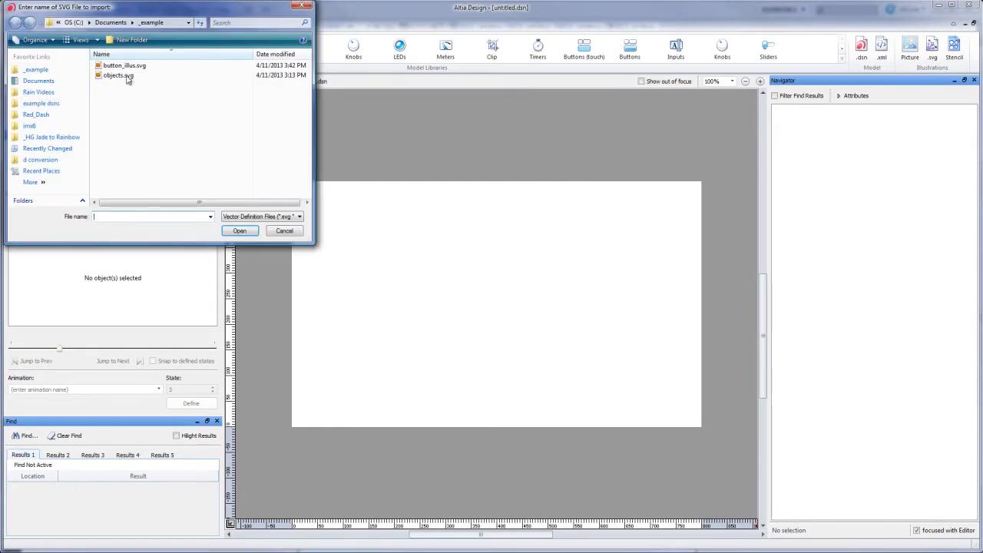
double_click(129, 66)
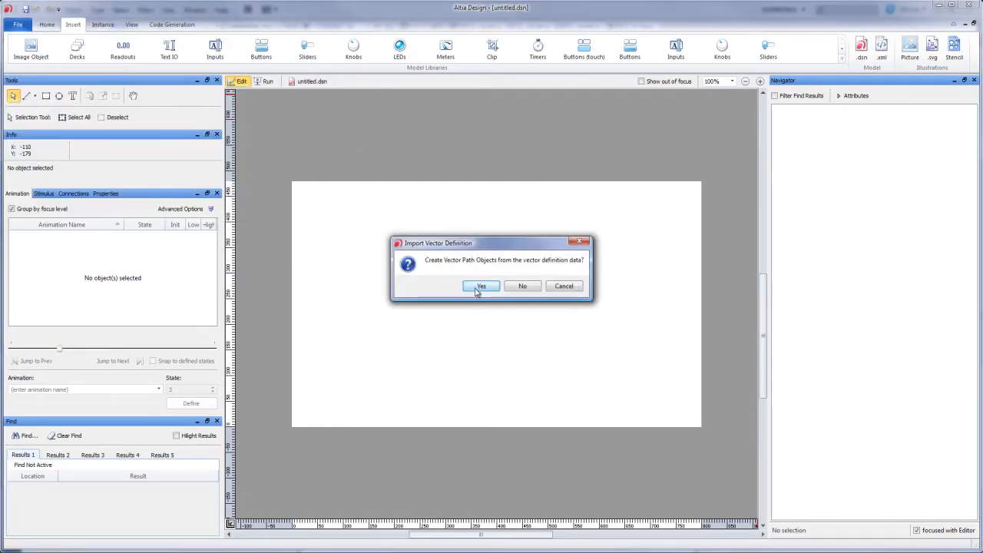
left_click(476, 289)
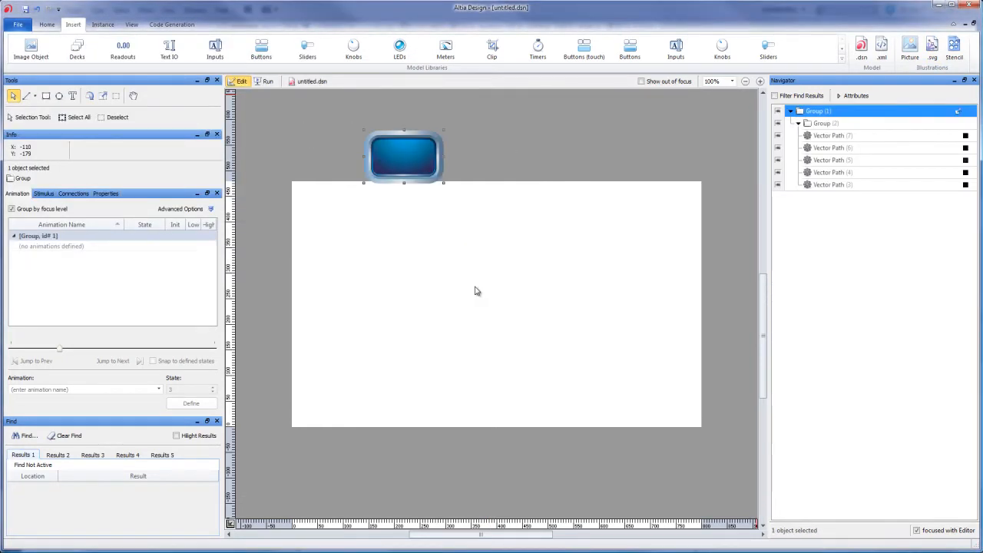
left_click_drag(405, 159, 498, 295)
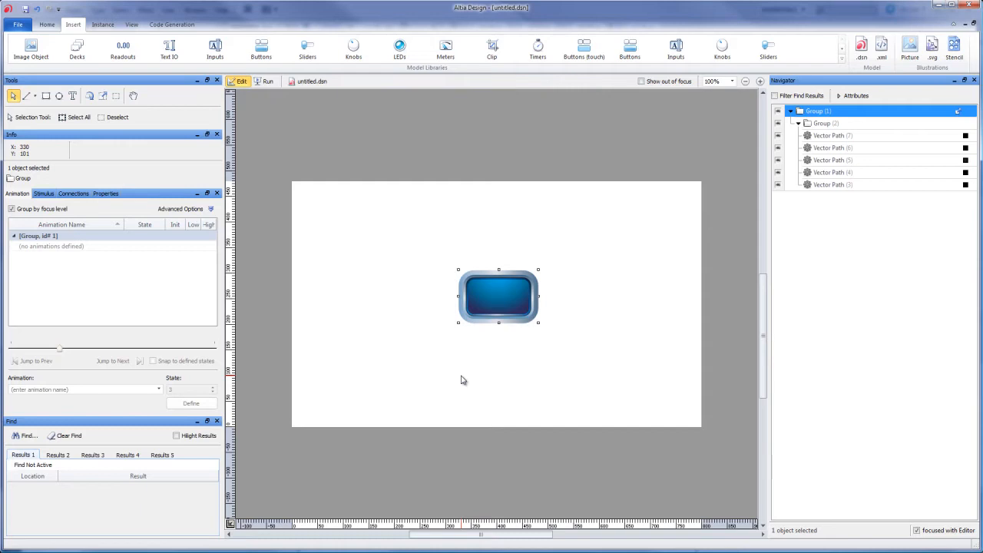
Save the design as mybutton in the _example folder
left_click(19, 26)
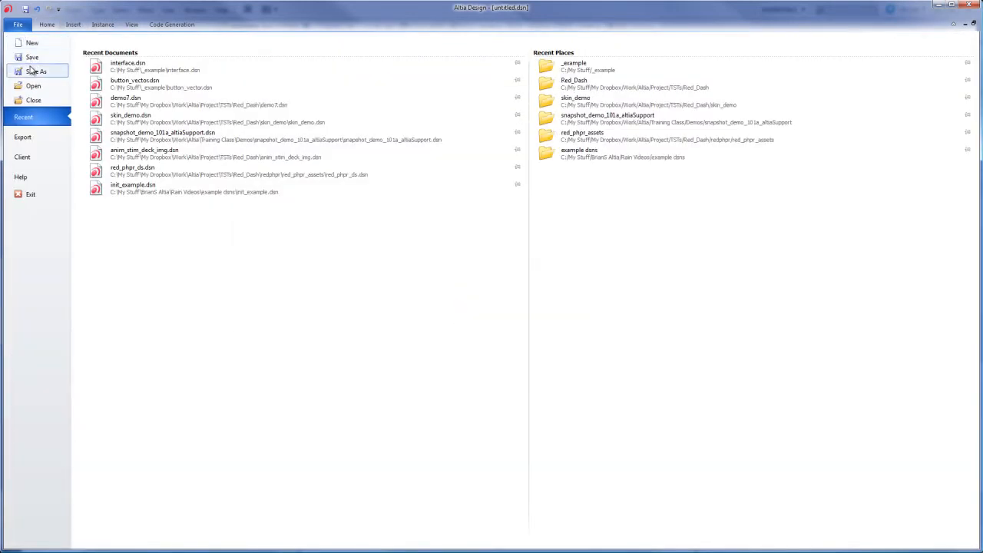
left_click(34, 70)
left_click(125, 179)
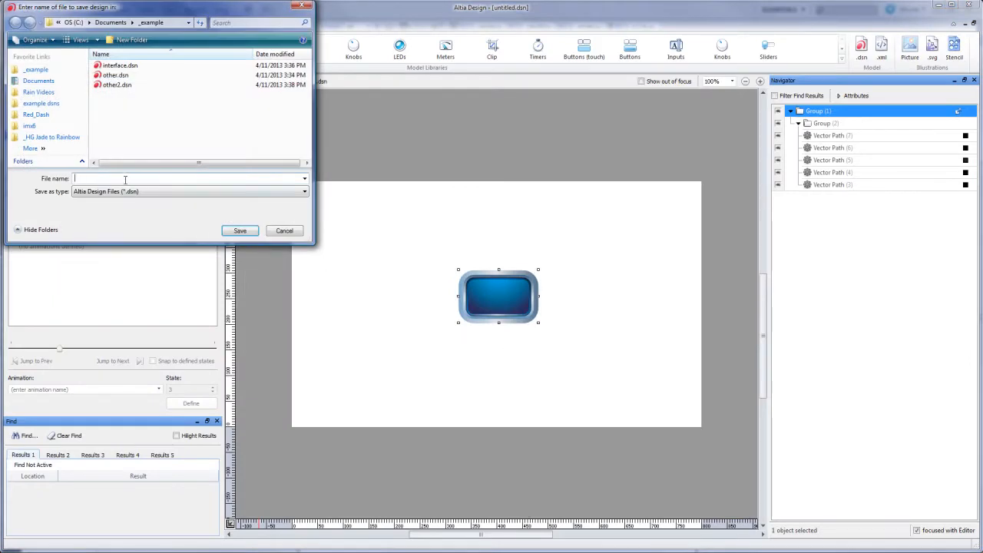
type("mybutton")
key("Return")
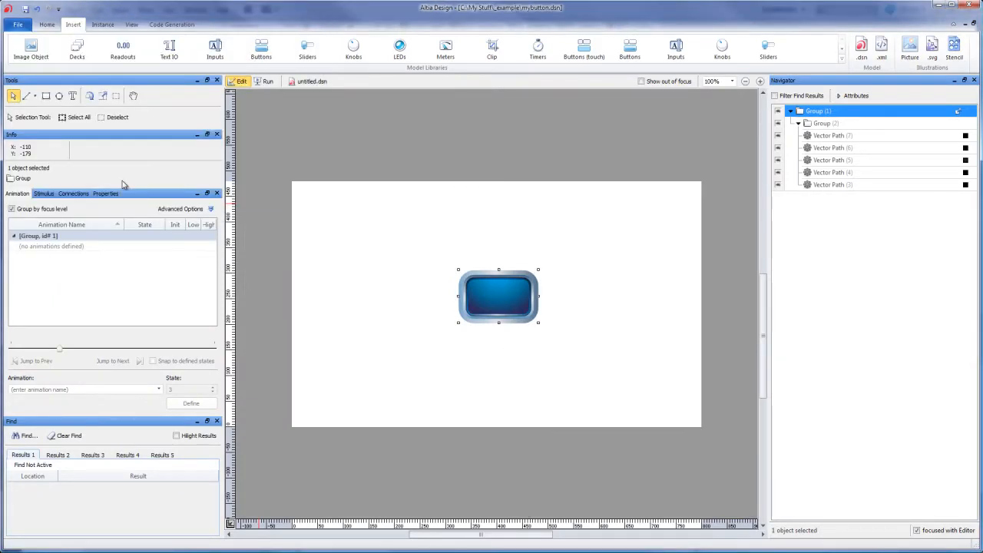
Insert a copy of the large horizontal slider from the Sliders model library onto the canvas and delete it again
left_click(272, 170)
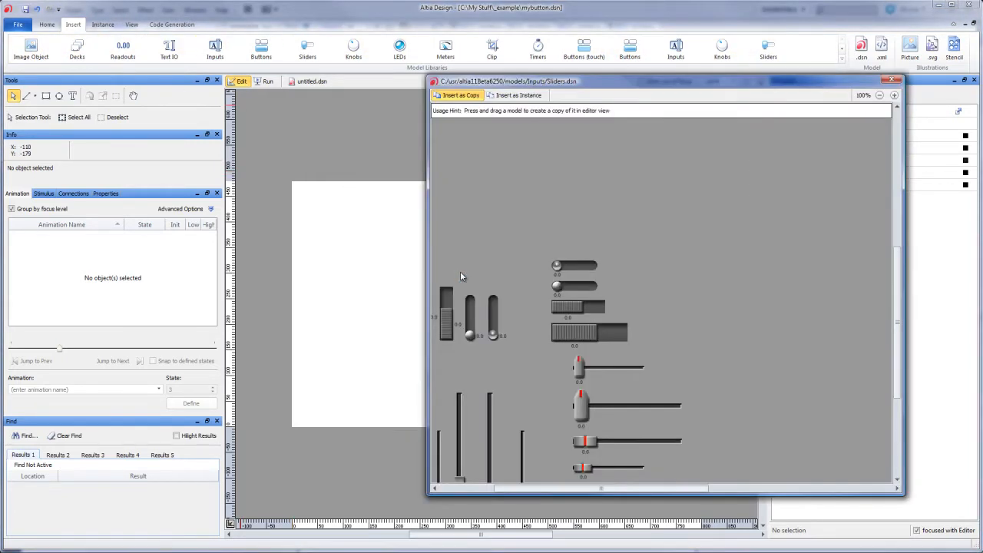
left_click_drag(588, 410, 304, 240)
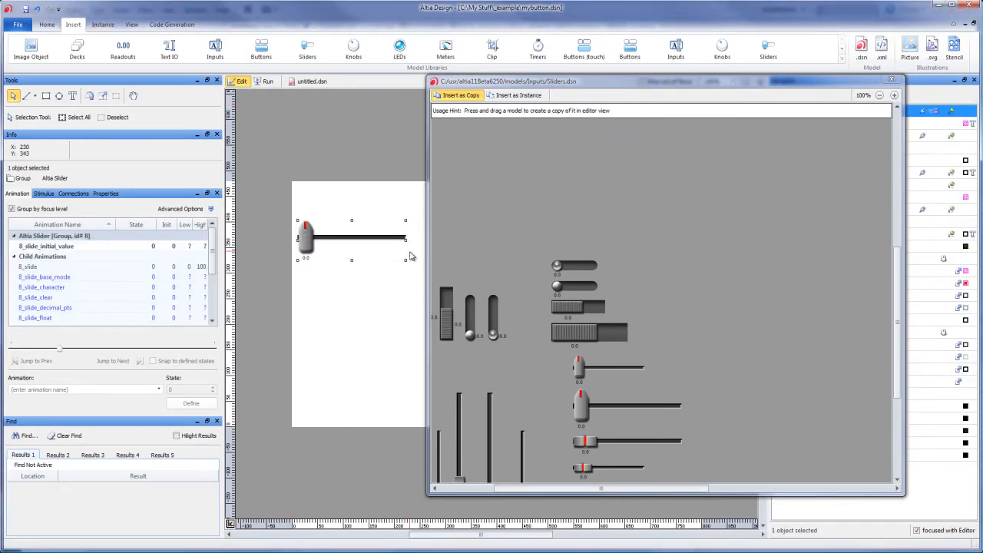
left_click(891, 79)
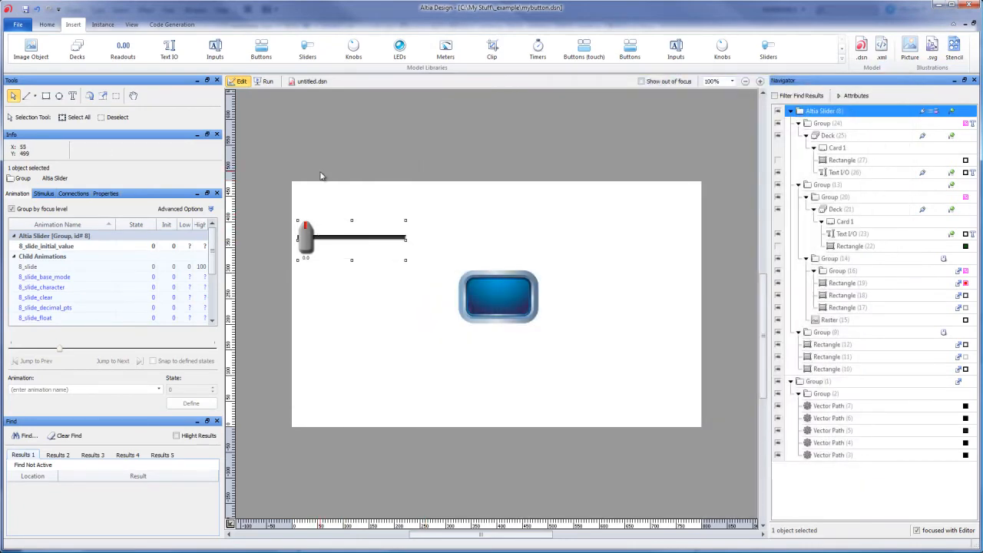
right_click(317, 250)
left_click(322, 259)
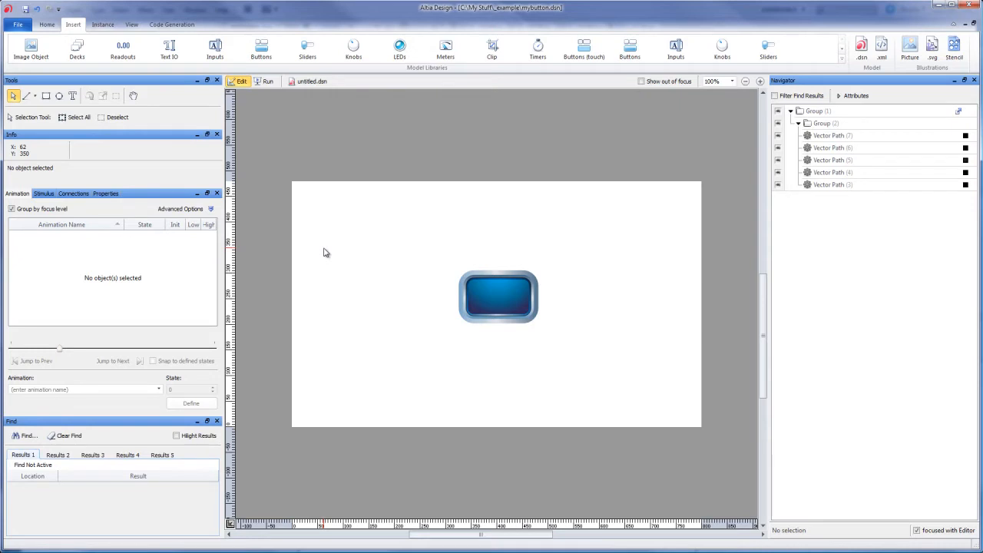
Create a new design with the Last Used preset without saving the changes to mybutton.dsn
left_click(18, 25)
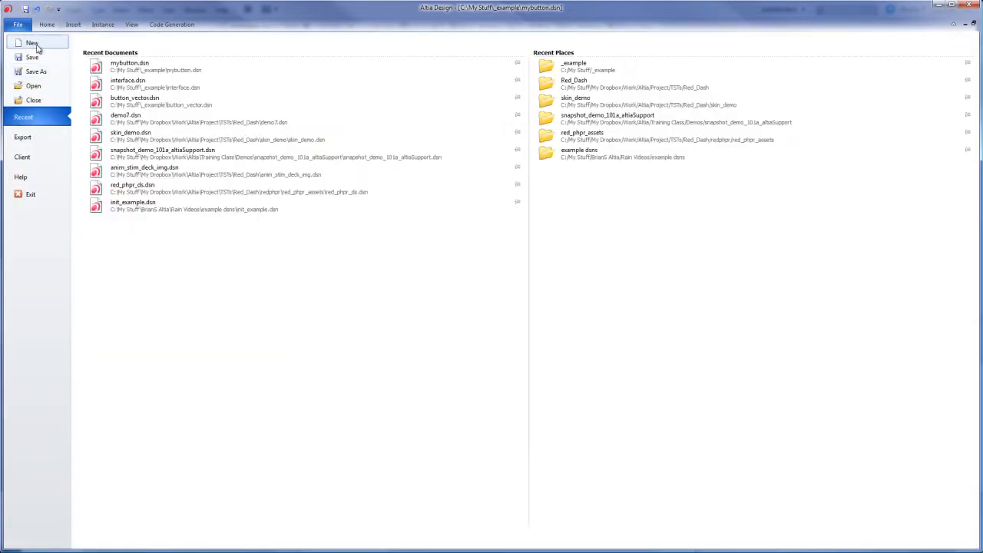
left_click(33, 44)
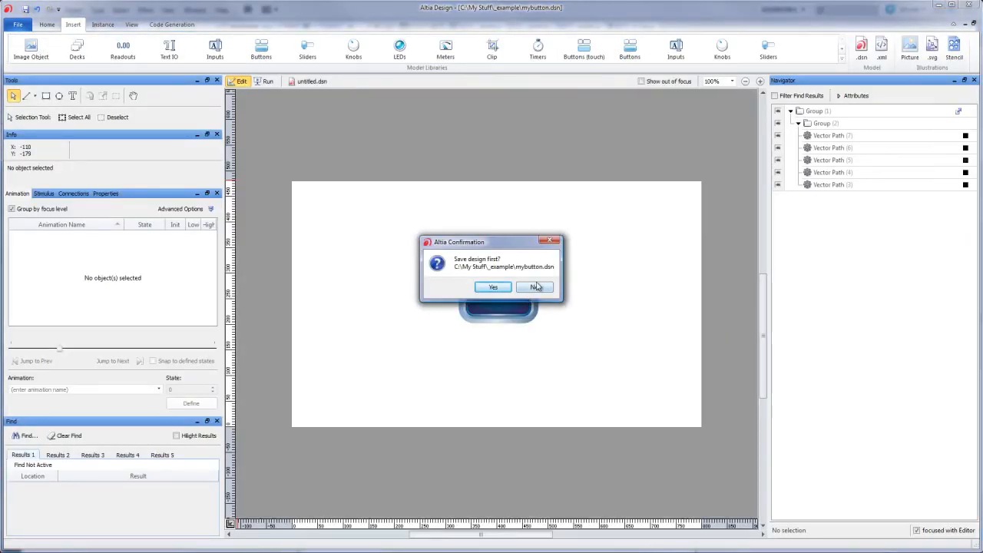
left_click(535, 287)
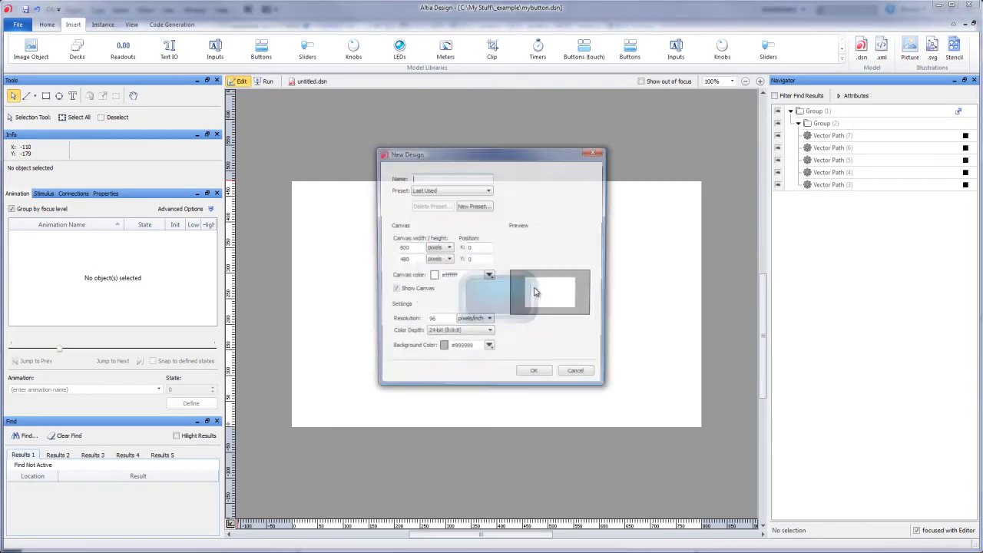
left_click(537, 375)
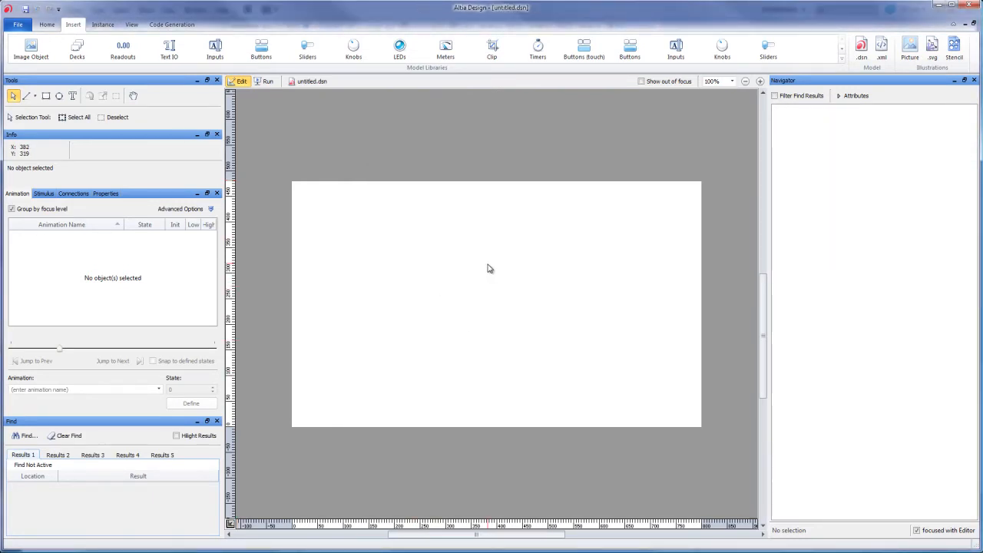
Open mybutton.dsn as a model library and insert a copy of the blue button near the canvas's left side
left_click(842, 62)
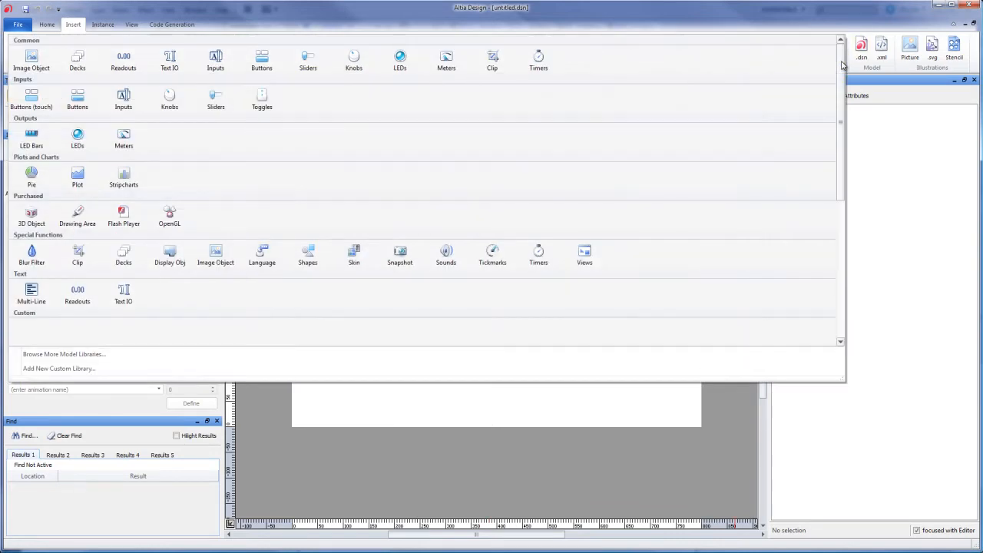
left_click(136, 361)
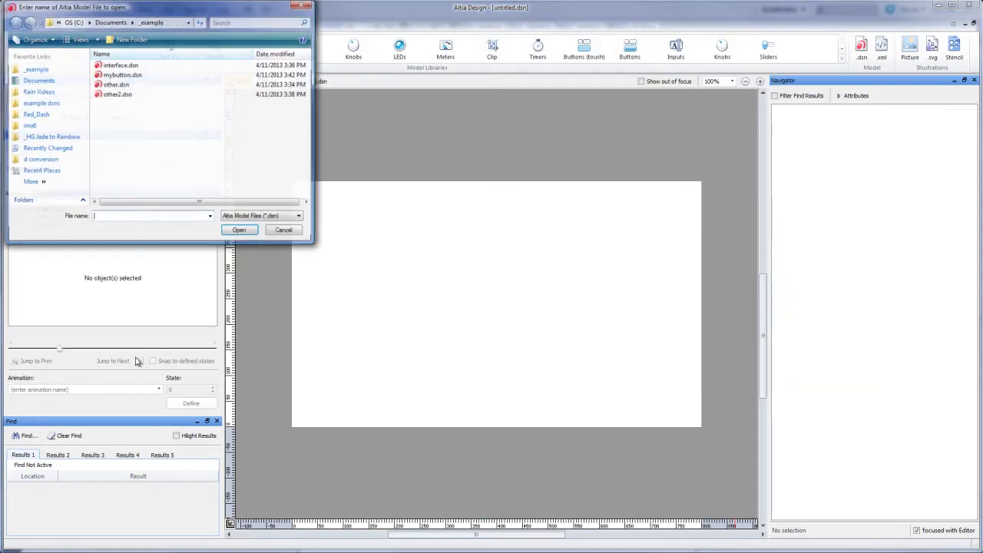
double_click(149, 77)
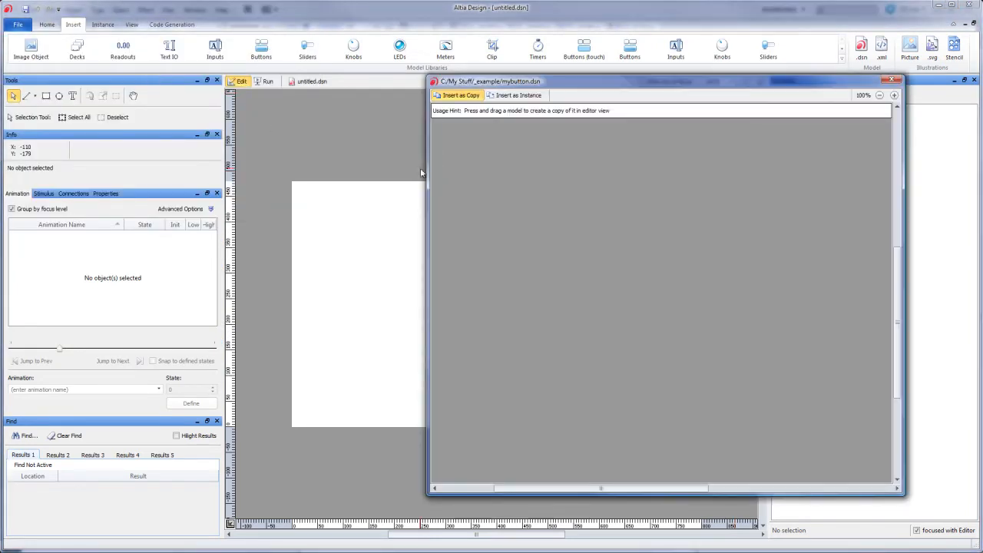
scroll(889, 280, "down", 3)
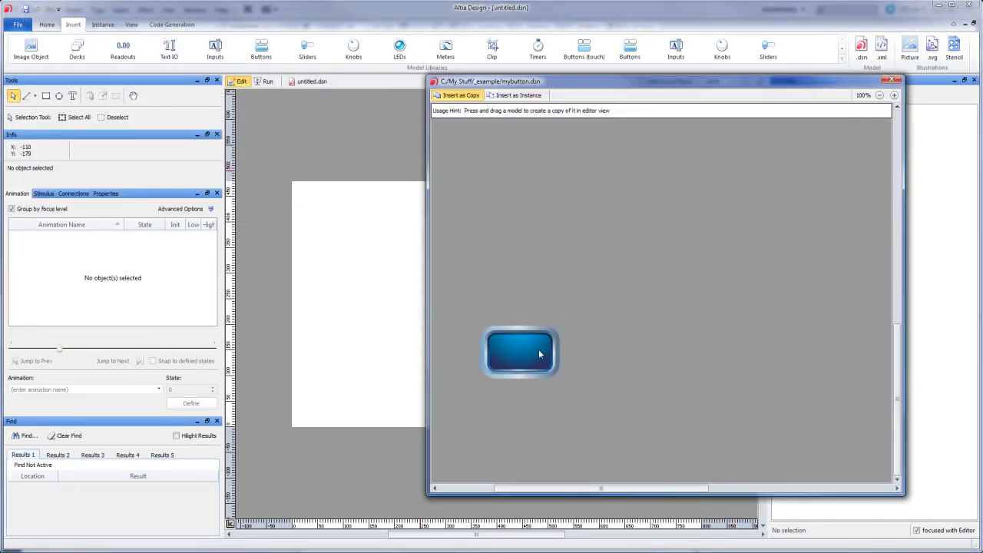
left_click_drag(538, 352, 382, 276)
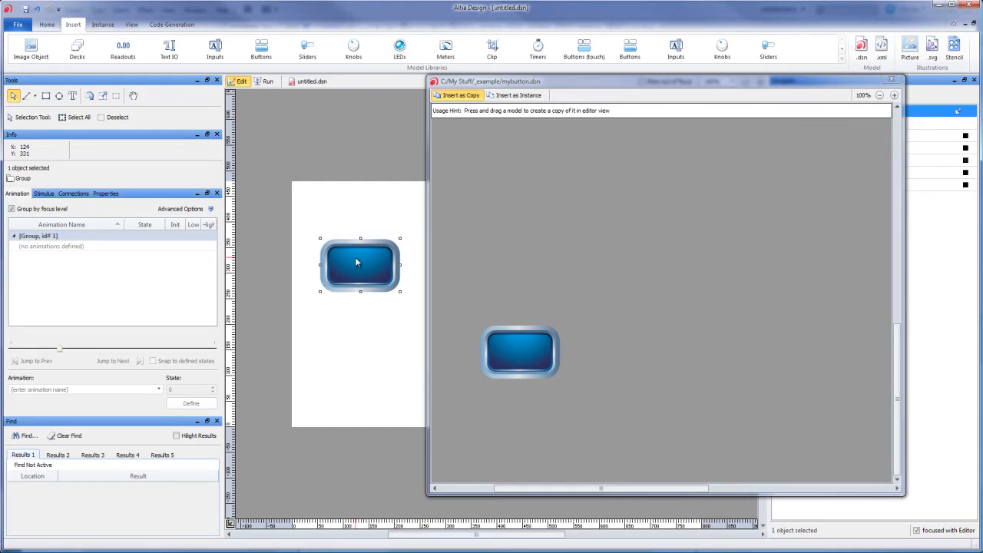
Insert the blue button as an instance near the canvas centre, close the library window, and check its instance marker
left_click(513, 96)
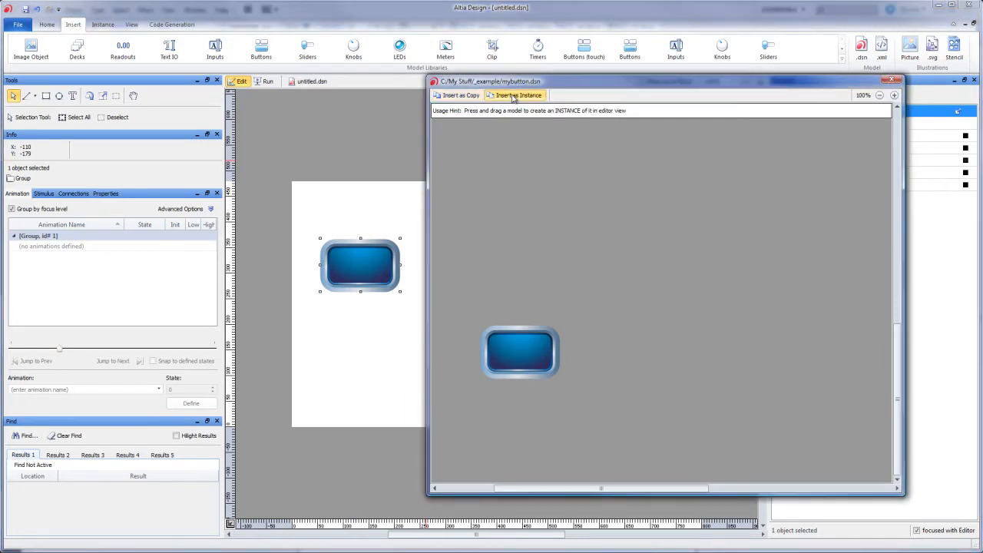
left_click_drag(520, 351, 480, 328)
left_click(891, 80)
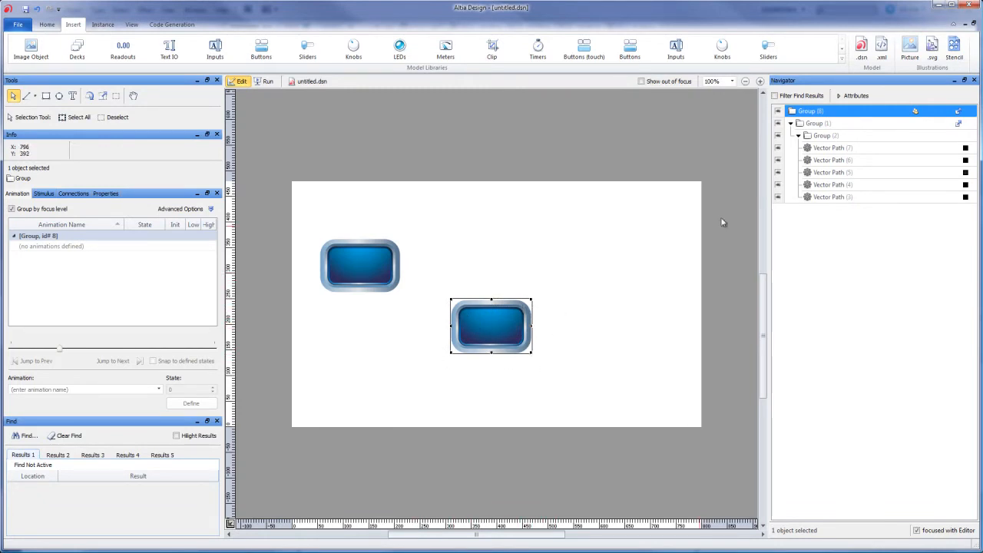
mouse_move(914, 115)
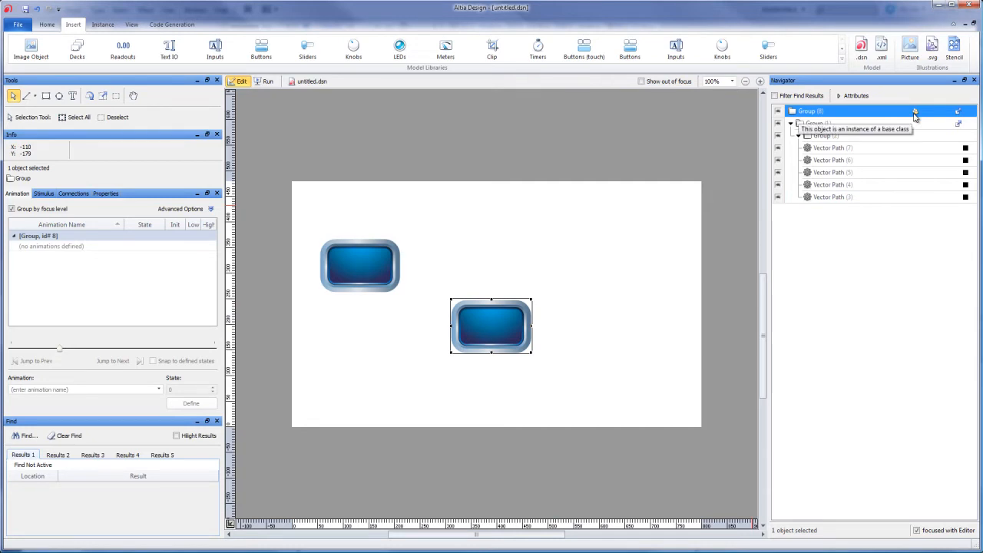
Compare the copied button with the instance in the Navigator, move the instance on the canvas, and undo the move
left_click(342, 269)
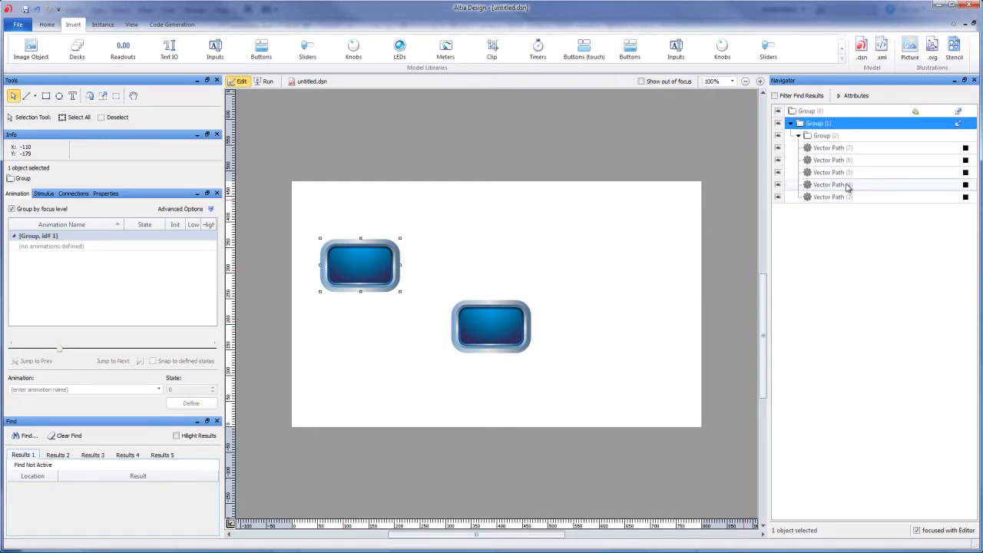
left_click(798, 112)
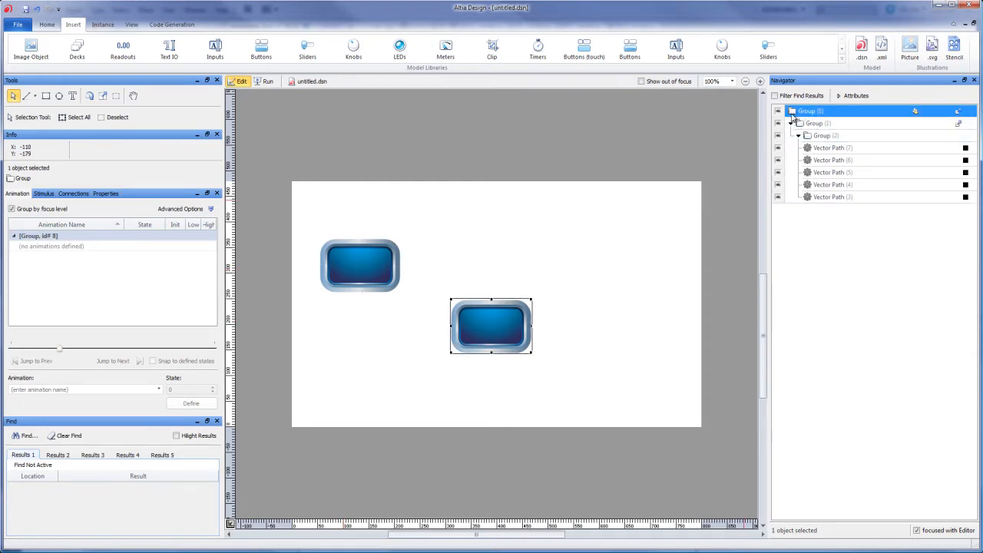
left_click_drag(507, 309, 526, 304)
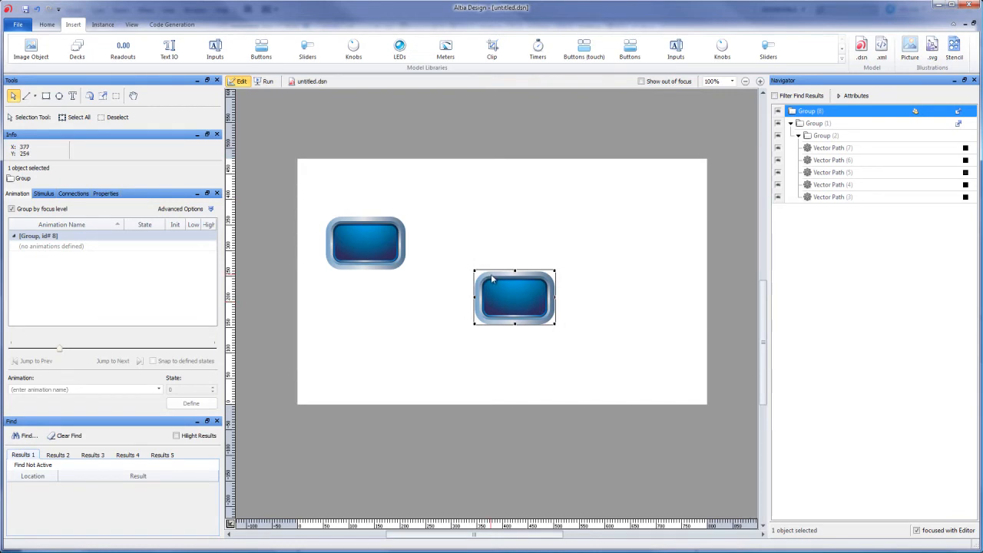
key("ctrl+z")
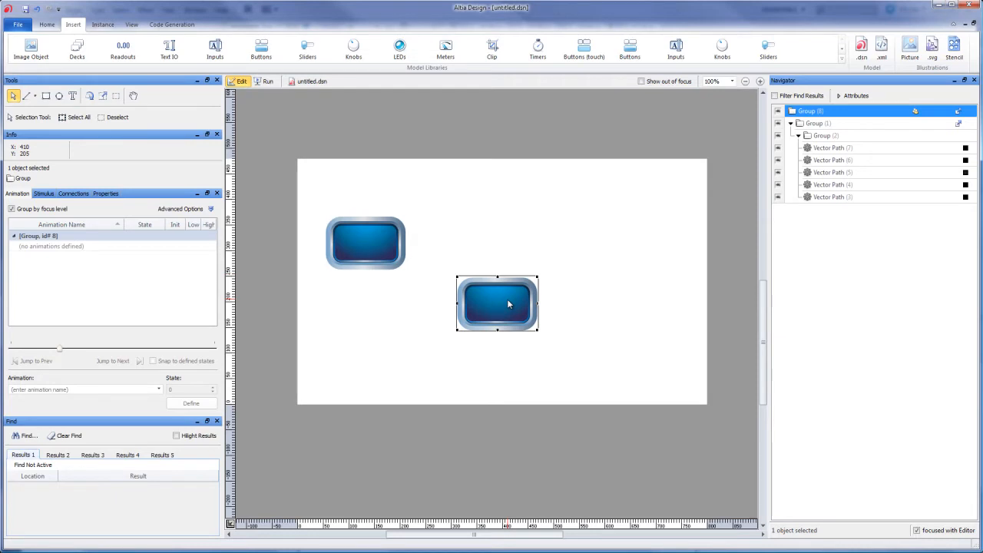
Check the instance's stimulus definitions and object properties, and return to its animation definitions
left_click(43, 193)
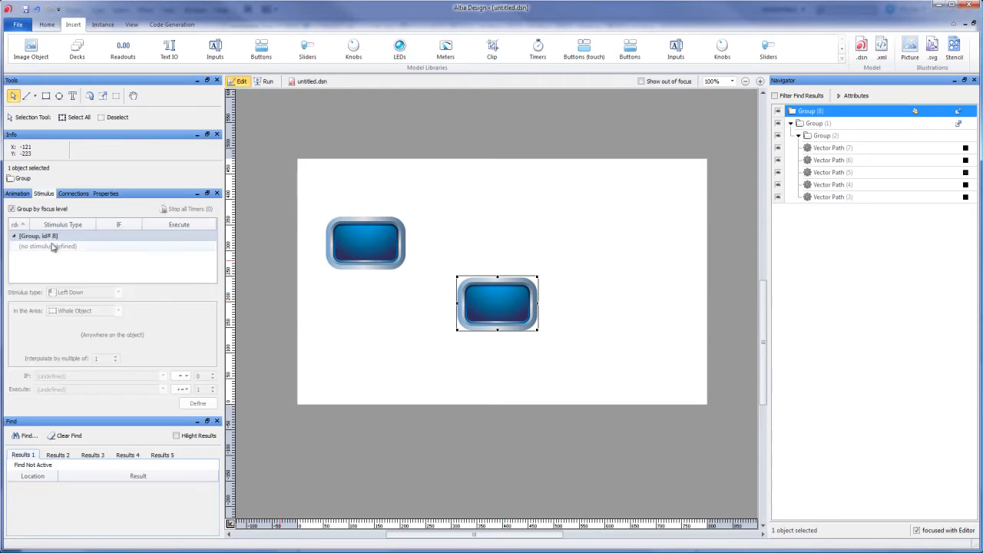
left_click(106, 195)
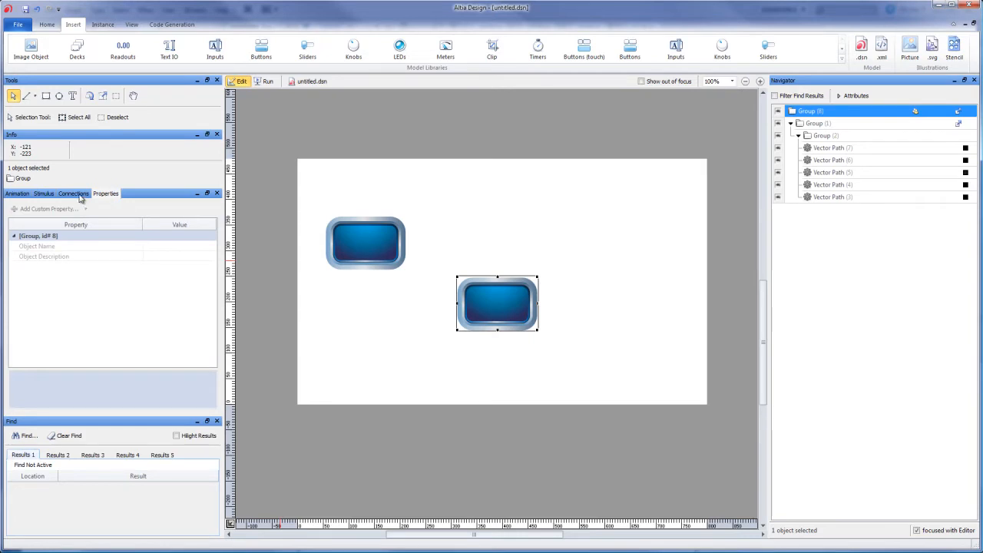
left_click(45, 196)
left_click(29, 196)
Move the copied button up toward the canvas's upper-left corner and duplicate it three times
left_click(339, 247)
left_click_drag(339, 247, 342, 211)
key("ctrl+d")
key("ctrl+d")
key("ctrl+d")
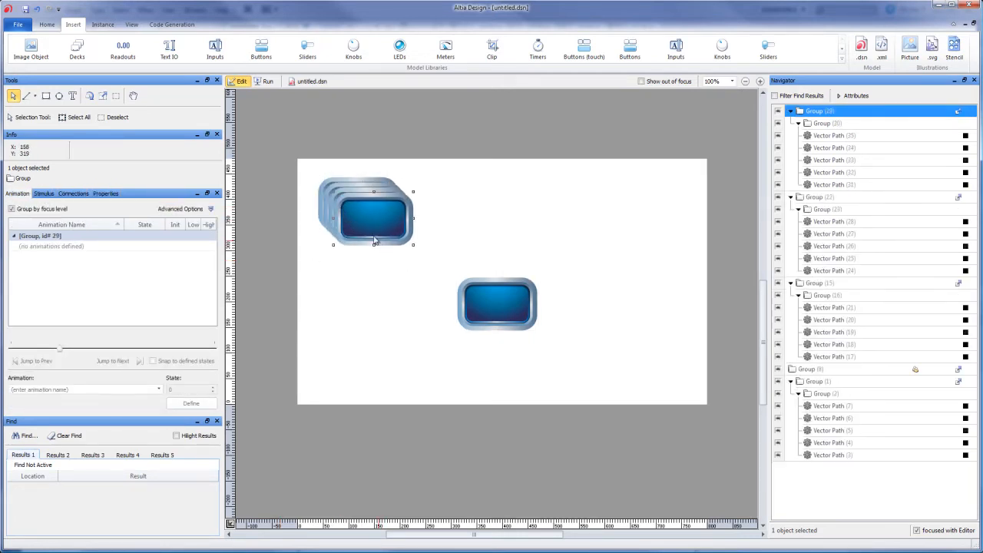
Align the four stacked copies in the canvas's upper left by their bottom edges
left_click_drag(303, 161, 473, 265)
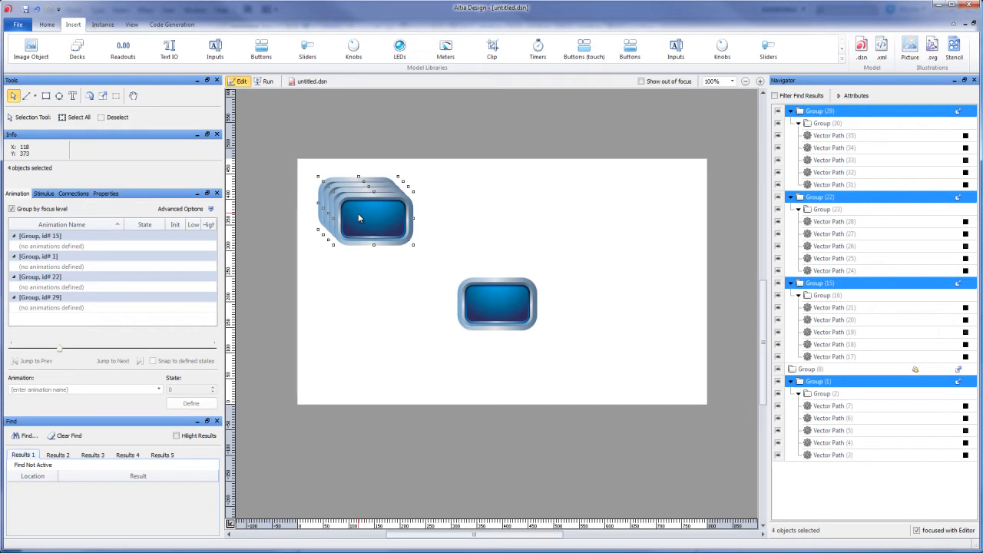
left_click(47, 24)
left_click(692, 59)
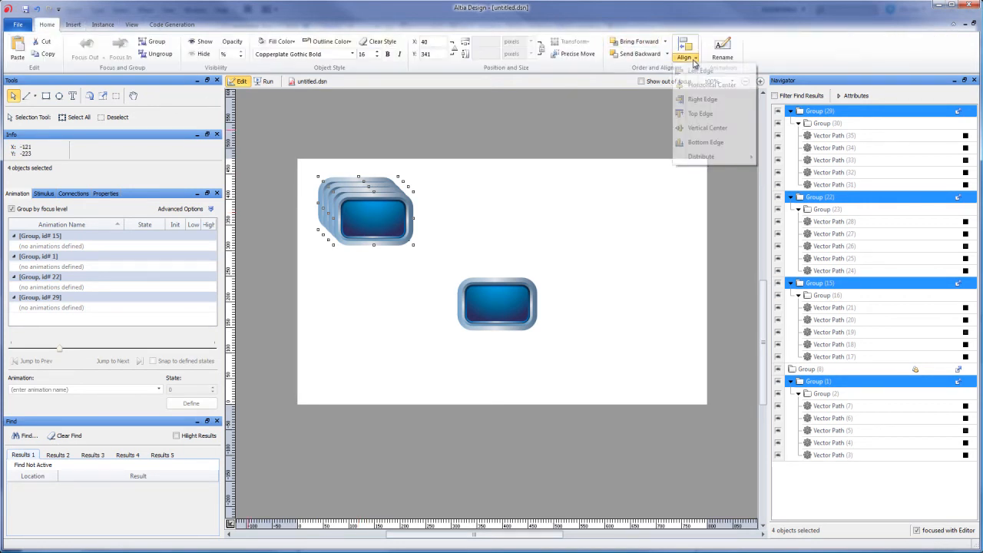
left_click(718, 144)
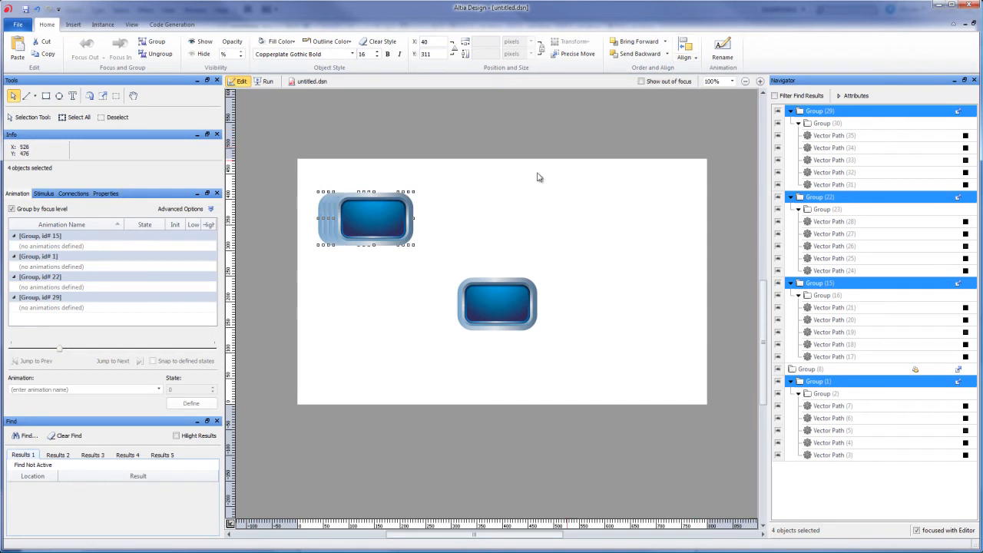
Distribute the four copies with Precise Distribute at 15 pixels between horizontal edges, and move the row to about X 62, Y 353
left_click(686, 49)
mouse_move(705, 158)
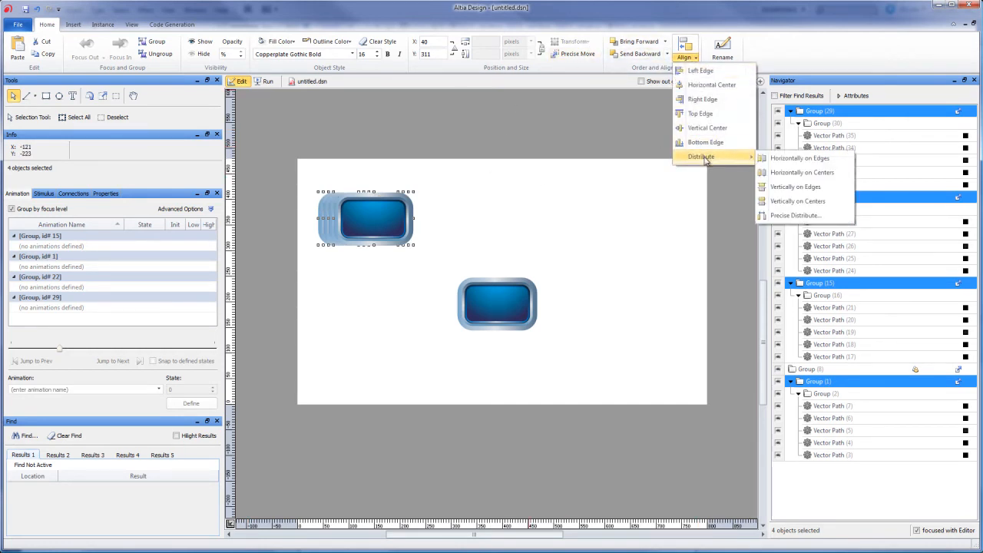
left_click(823, 215)
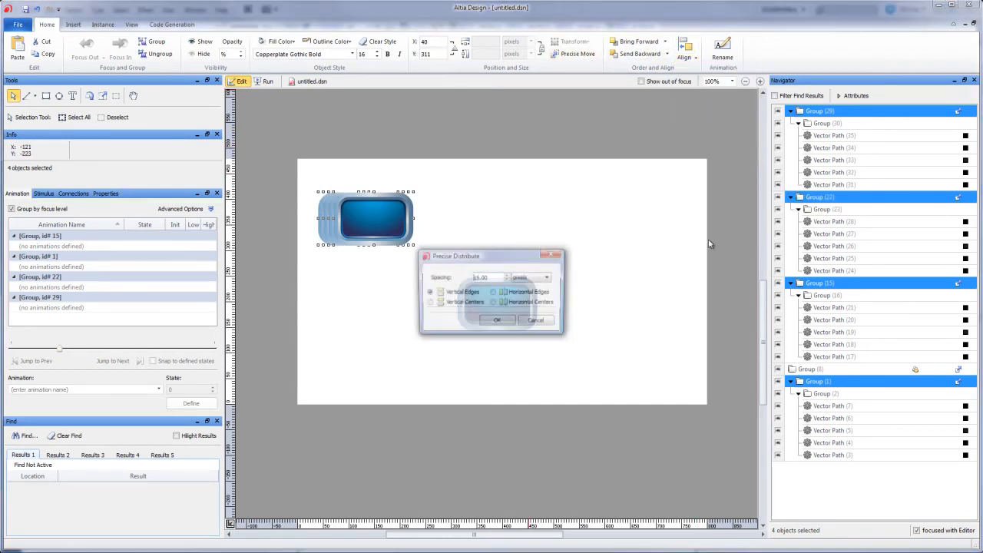
left_click(493, 292)
left_click(495, 321)
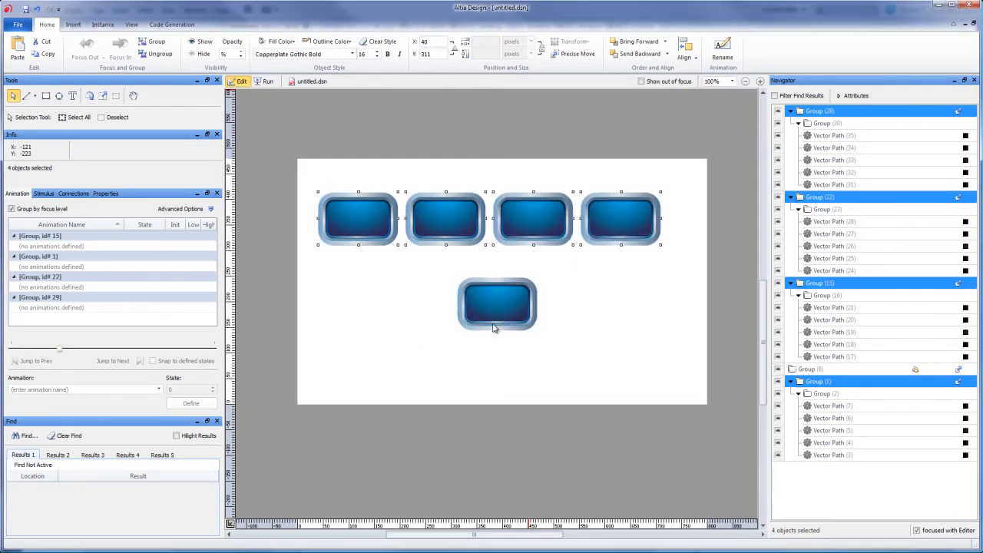
left_click_drag(463, 217, 455, 199)
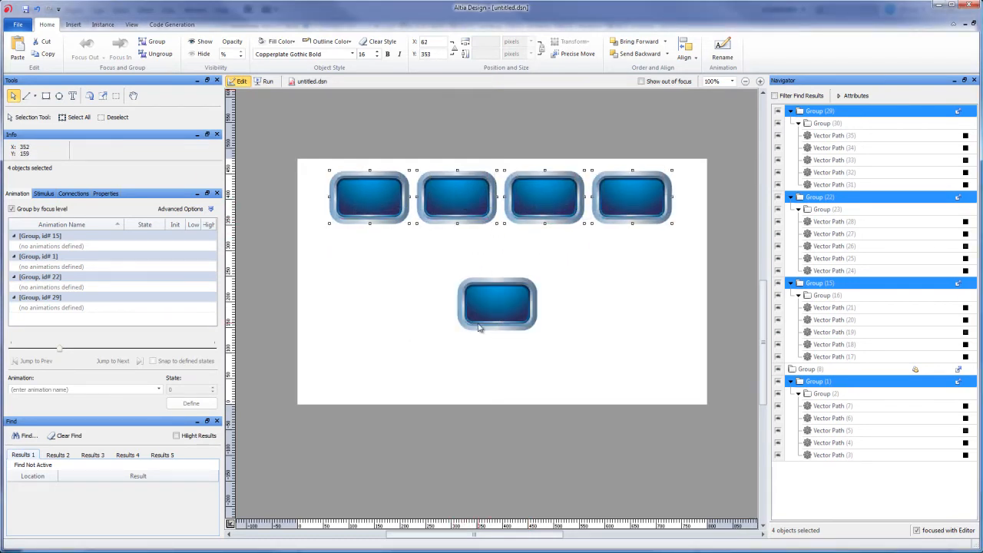
Duplicate the instance three times near the canvas's lower left, at about X 86, Y 121, and align all four by their bottom edges
left_click(488, 304)
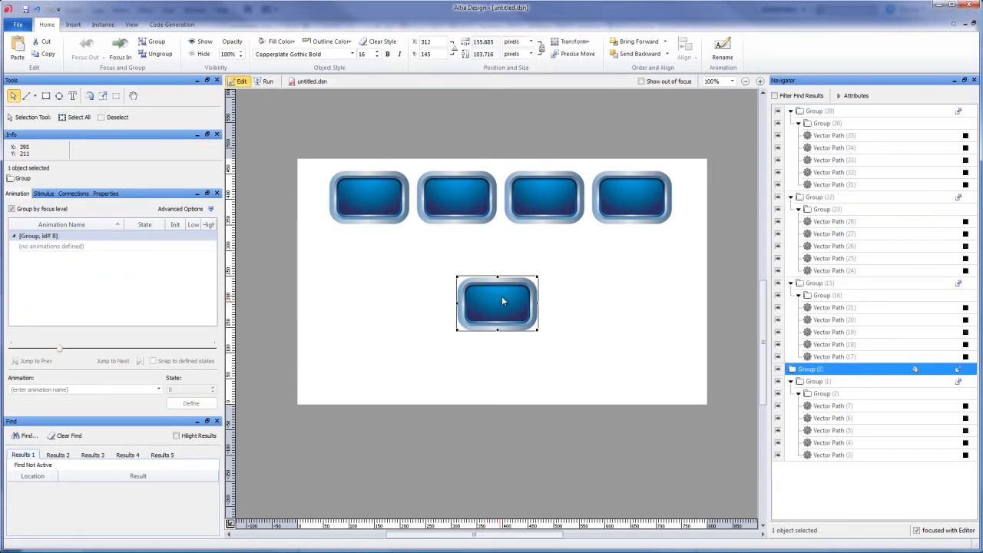
left_click_drag(501, 296, 384, 315)
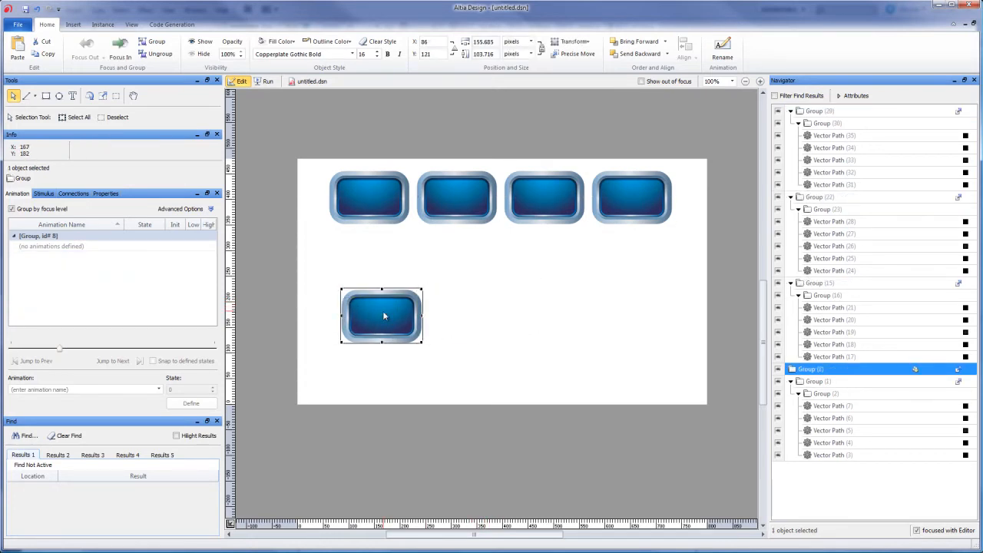
key("ctrl+d")
key("ctrl+d")
key("ctrl+d")
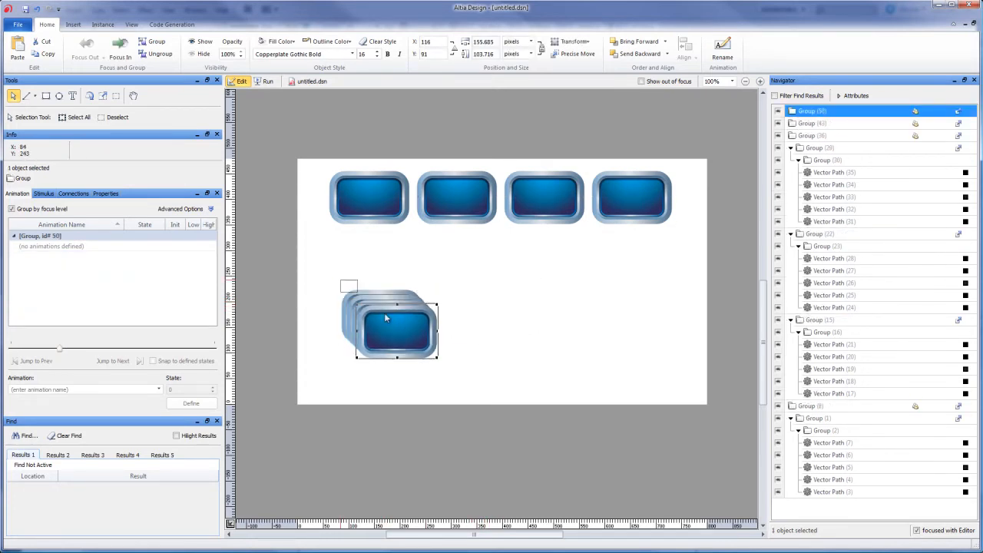
left_click(684, 57)
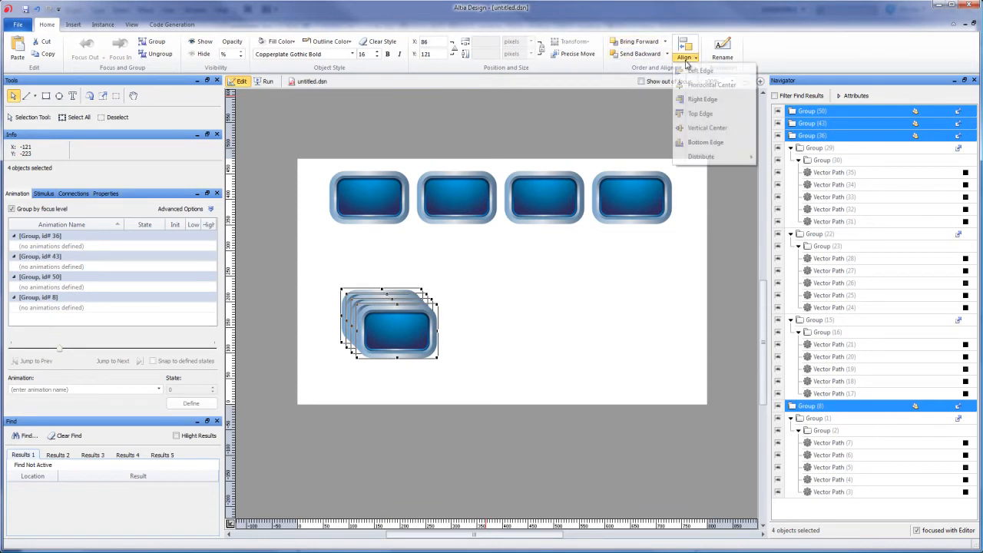
left_click(708, 144)
Try to distribute the four instances on vertical edges with Precise Distribute, and undo the result
left_click(684, 57)
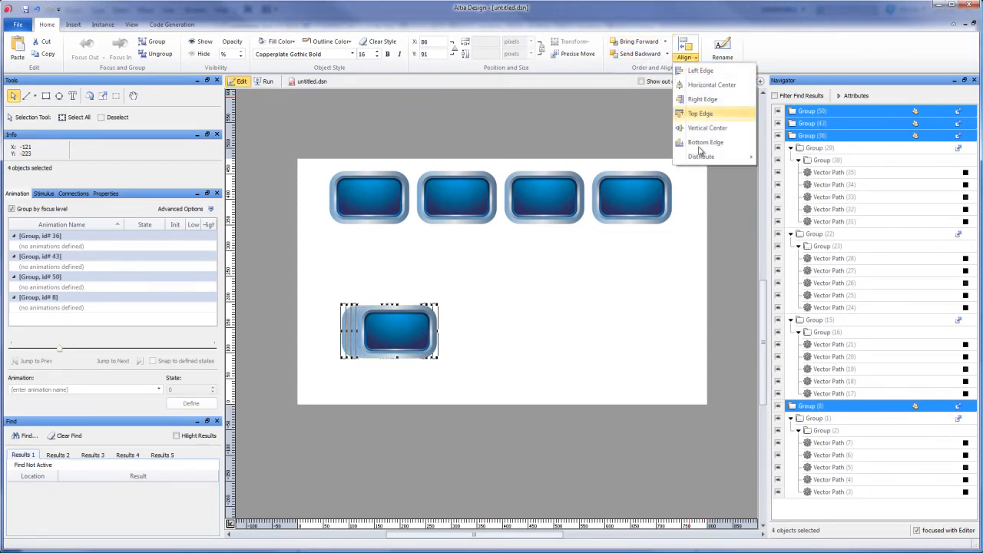
mouse_move(700, 158)
left_click(791, 215)
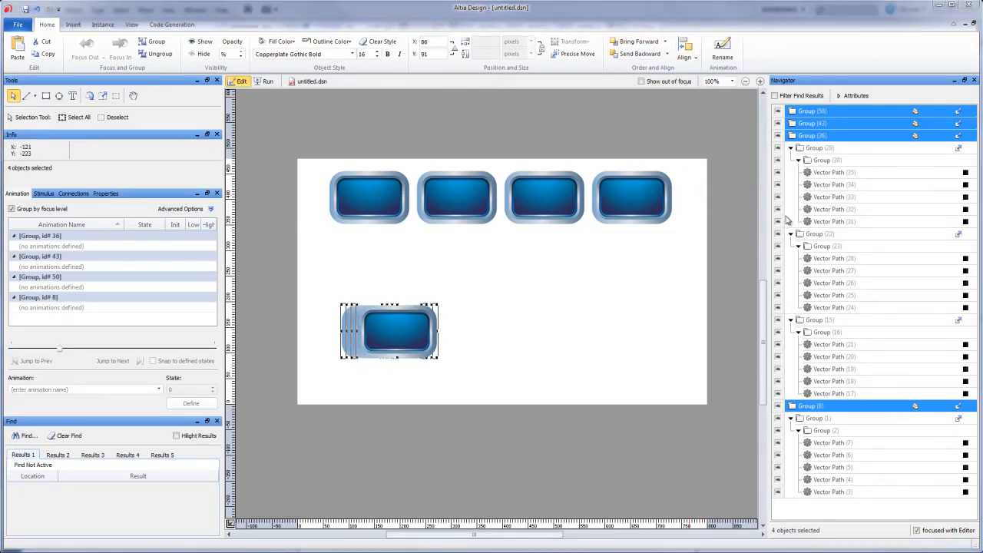
left_click(496, 322)
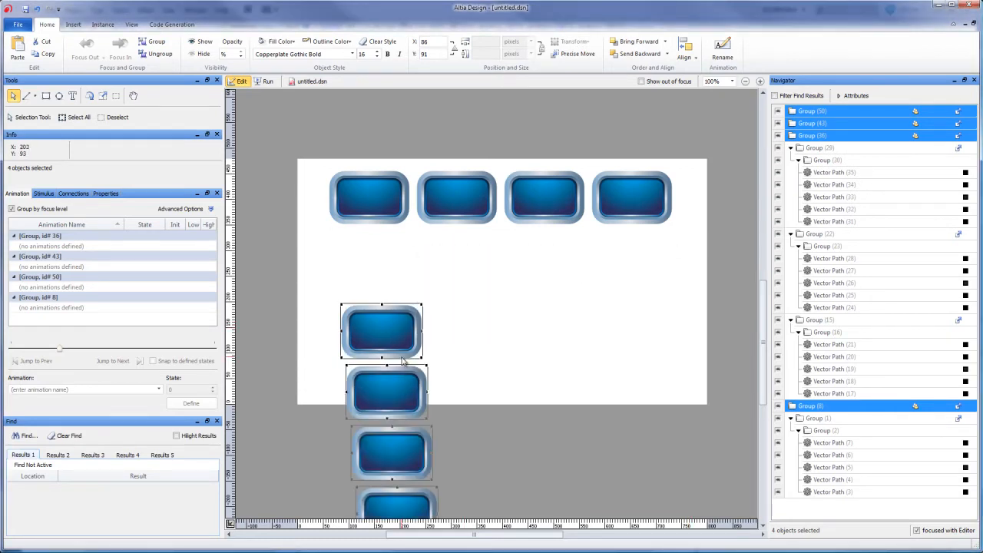
key("ctrl+z")
Distribute the four instances at 15 pixels between horizontal edges and move their row below the copies, at about X 65, Y 223
left_click(686, 57)
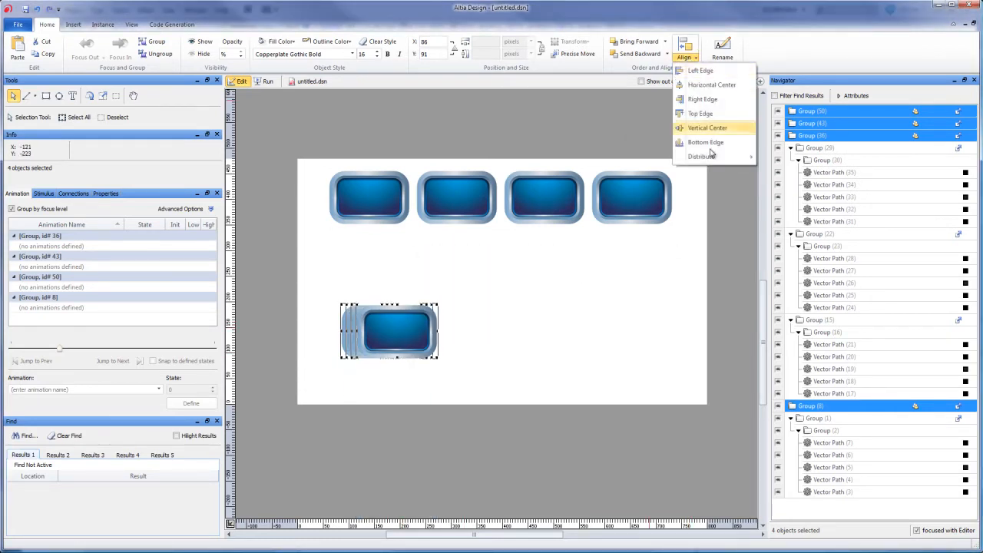
mouse_move(712, 163)
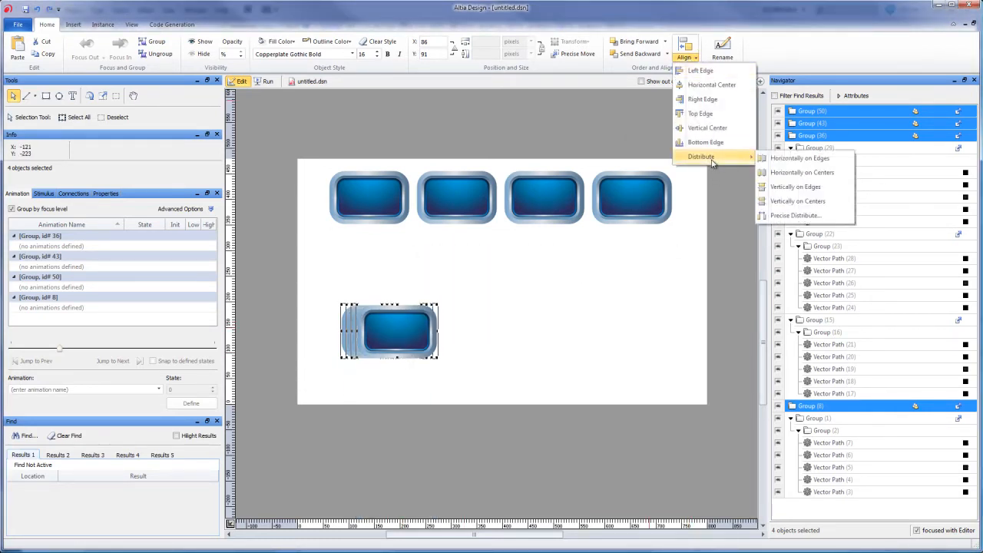
left_click(794, 215)
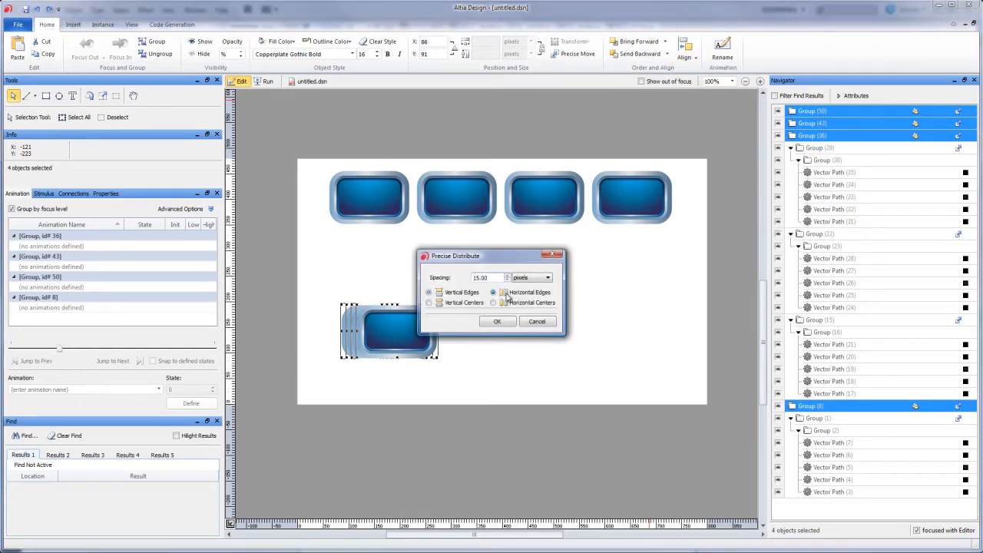
left_click(496, 321)
left_click_drag(402, 345, 384, 274)
left_click(397, 373)
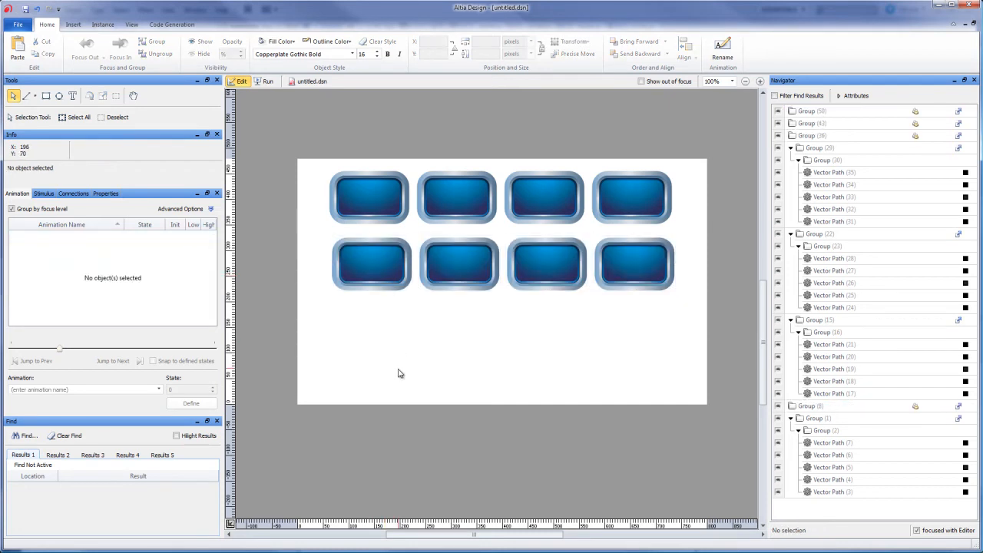
left_click_drag(311, 235, 711, 377)
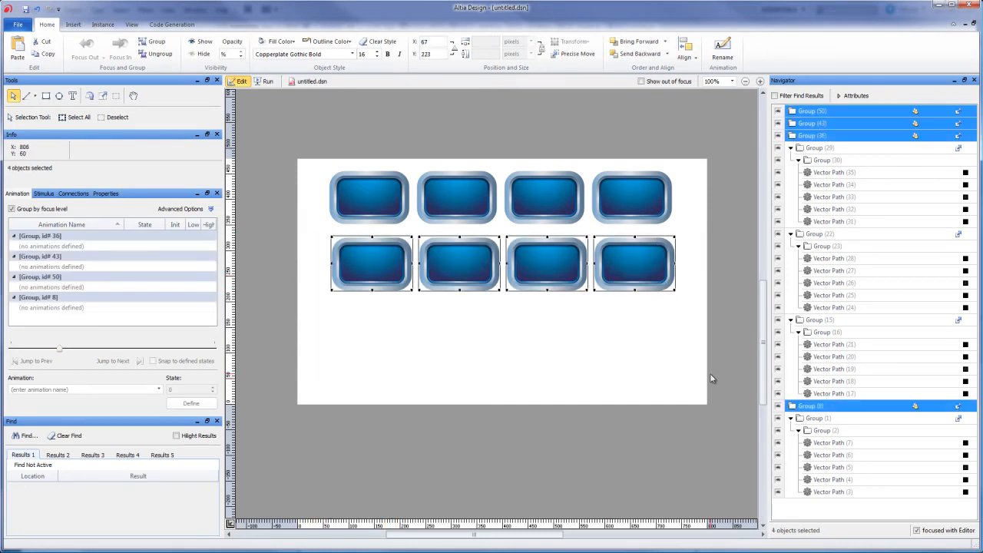
left_click(607, 353)
Compare the row of copies with the row of instances, and check individual instances' entries in the Navigator
left_click_drag(273, 157, 700, 242)
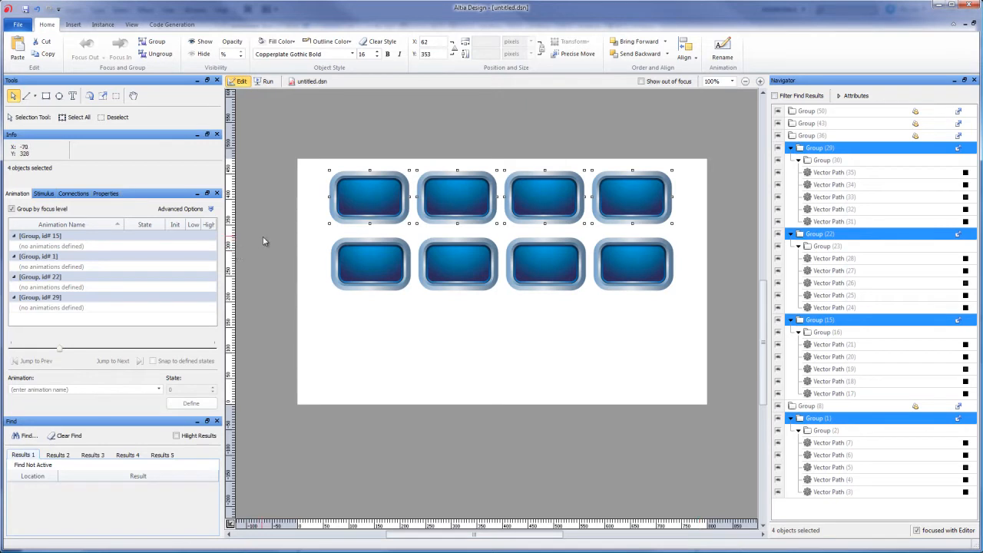
left_click_drag(313, 235, 644, 402)
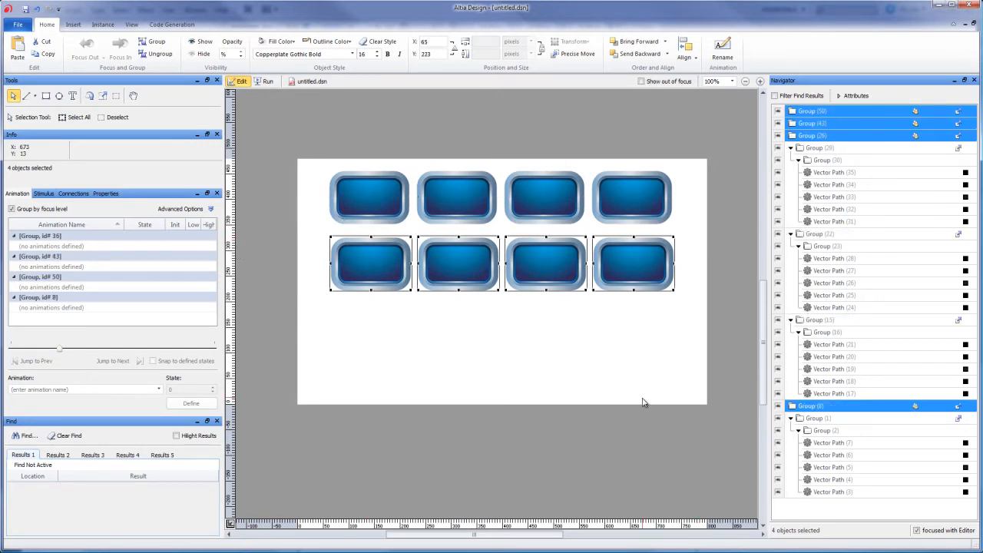
left_click(548, 371)
left_click(378, 282)
left_click(438, 273)
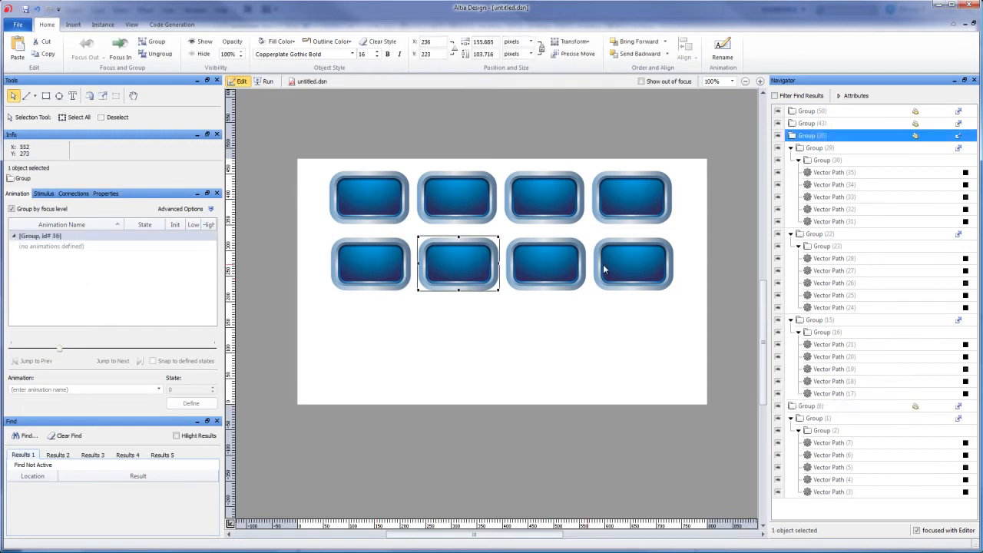
left_click(607, 268)
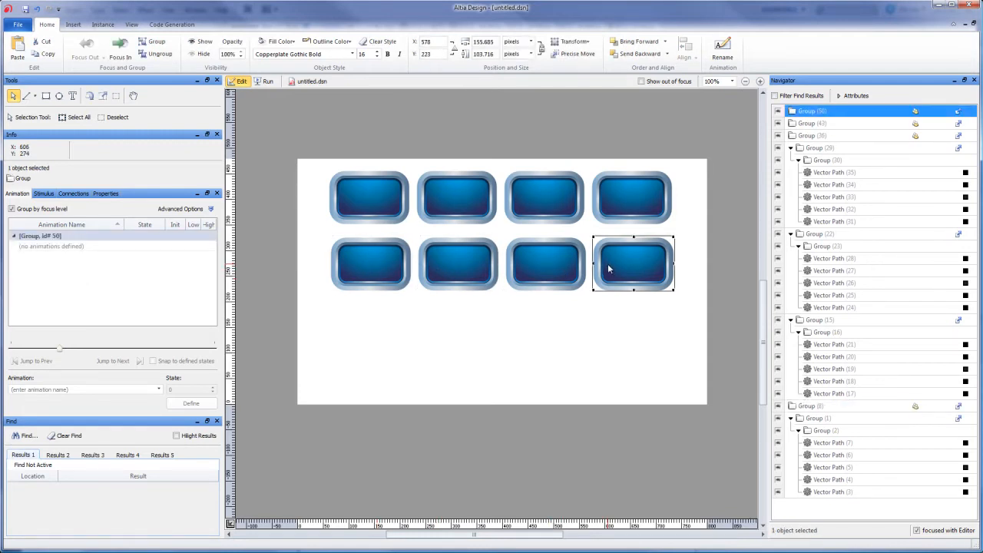
left_click(591, 350)
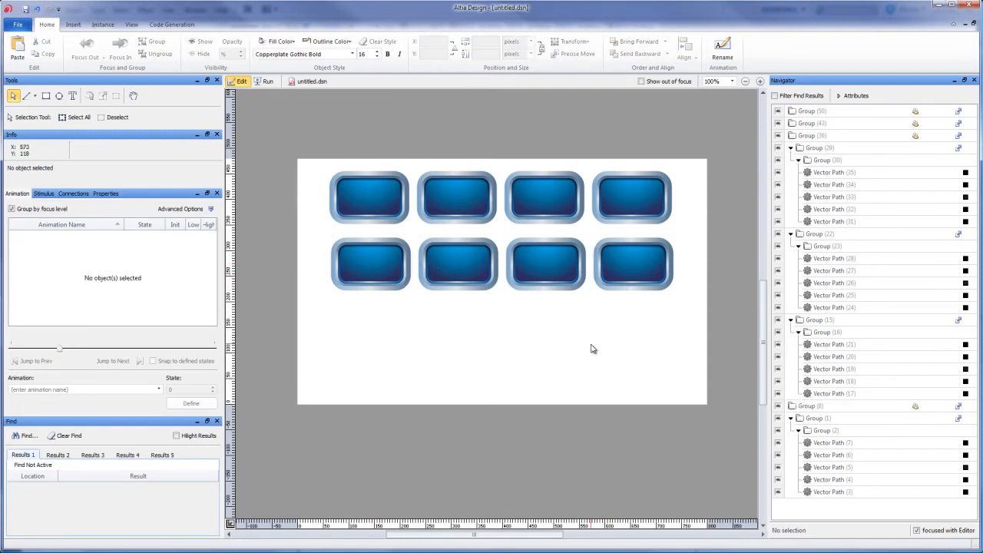
Select individual copies in the upper row to examine their separate group entries in the Navigator
left_click(342, 216)
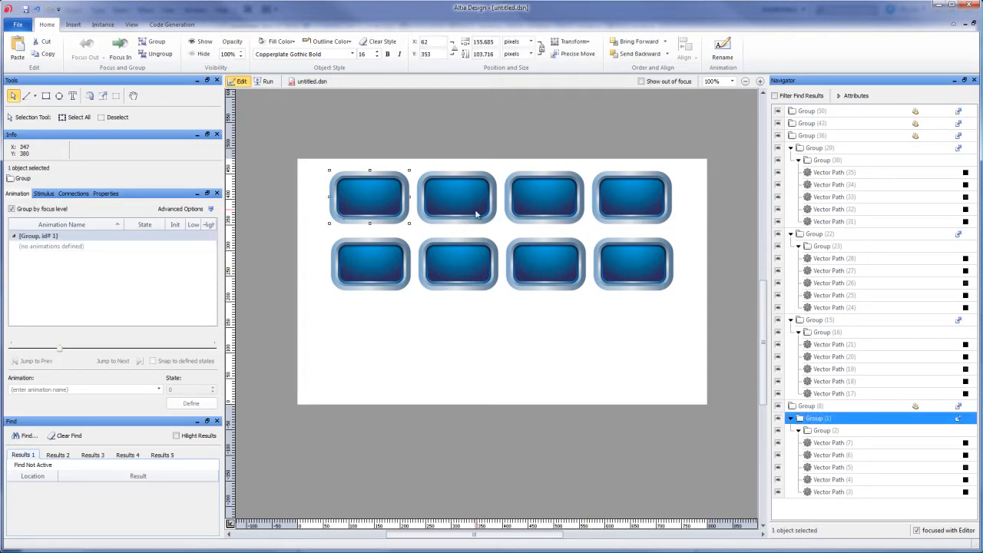
left_click(478, 216)
left_click(584, 207)
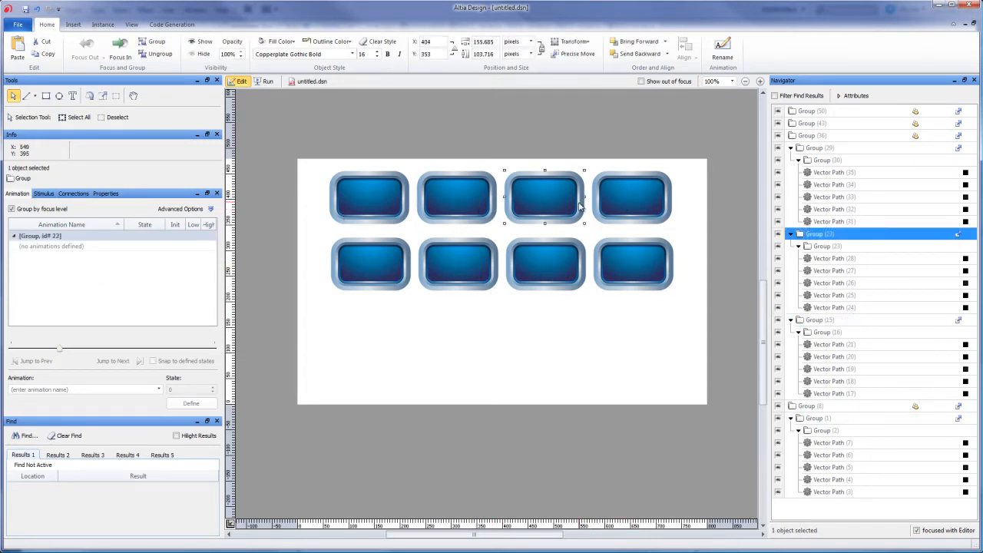
left_click(695, 195)
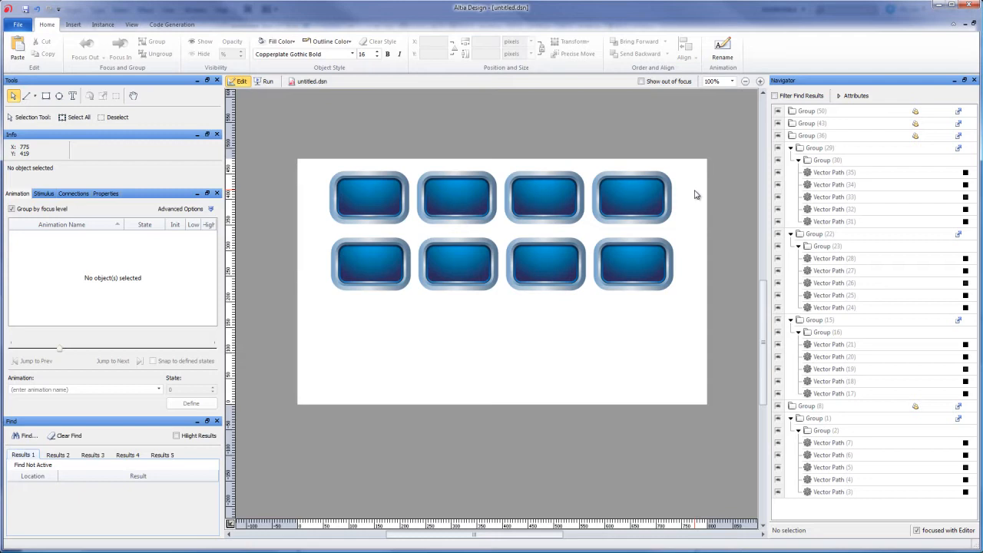
left_click(671, 199)
left_click(569, 200)
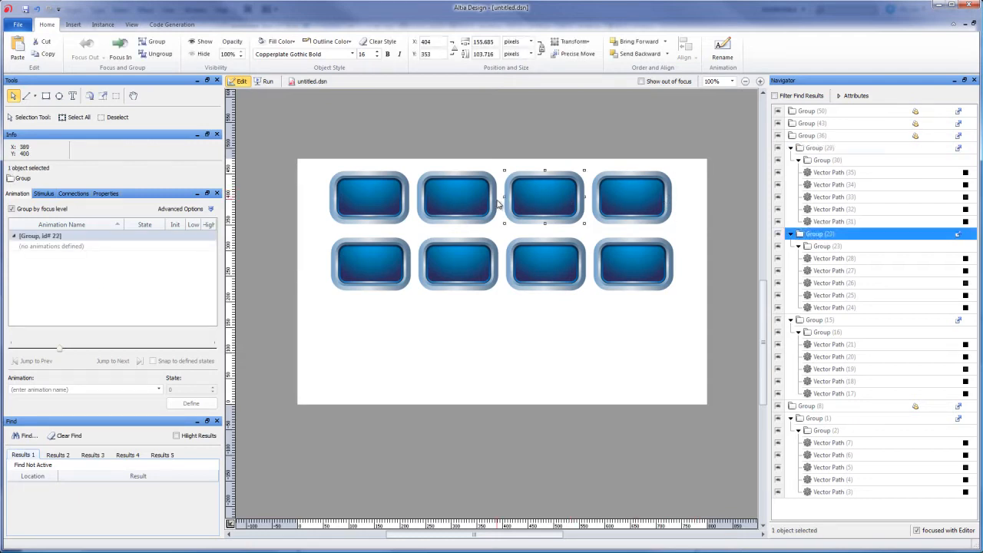
Select a copy in the upper row and an instance in the lower row to compare their Navigator entries
left_click(489, 202)
left_click(453, 279)
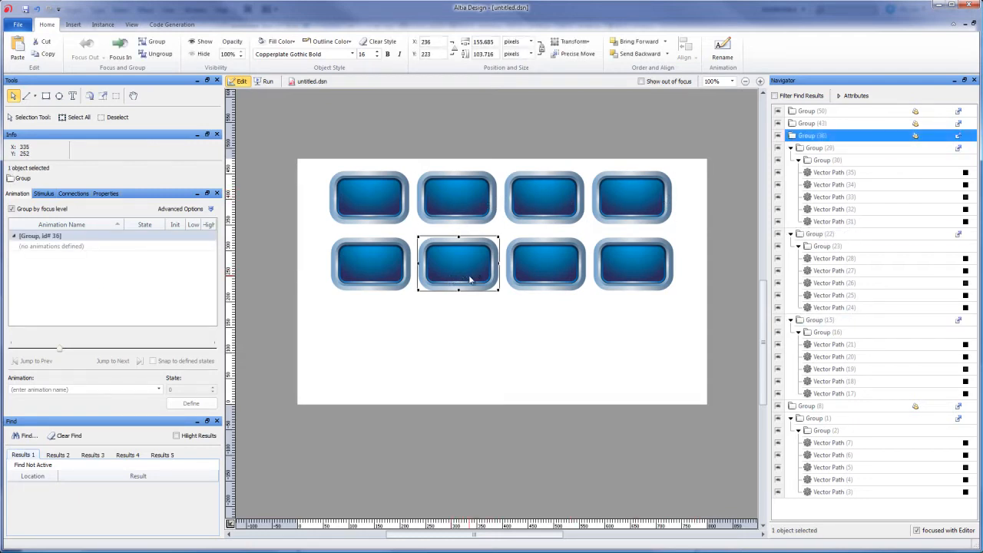
left_click(492, 336)
Save the design as interface.dsn in the _example folder, replacing the existing file
left_click(18, 24)
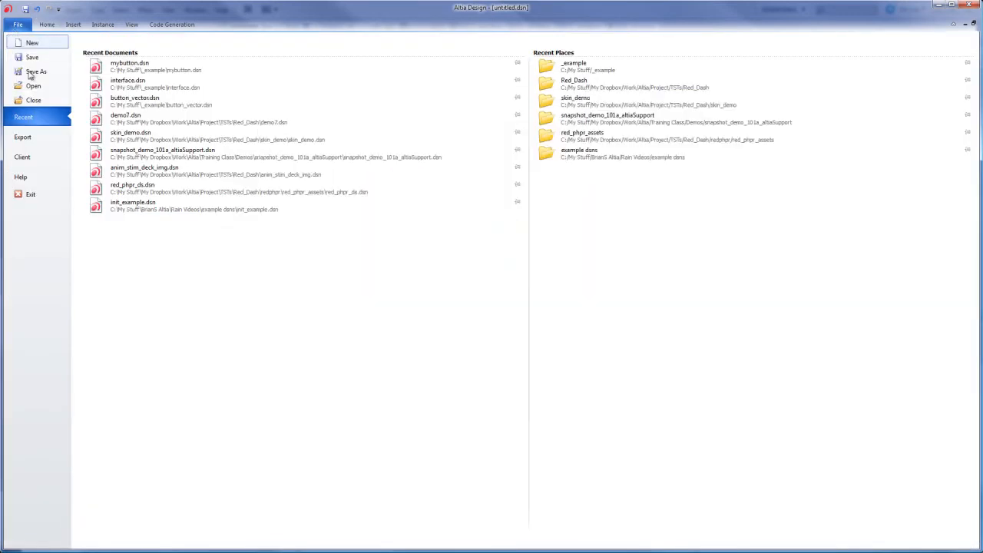
left_click(35, 72)
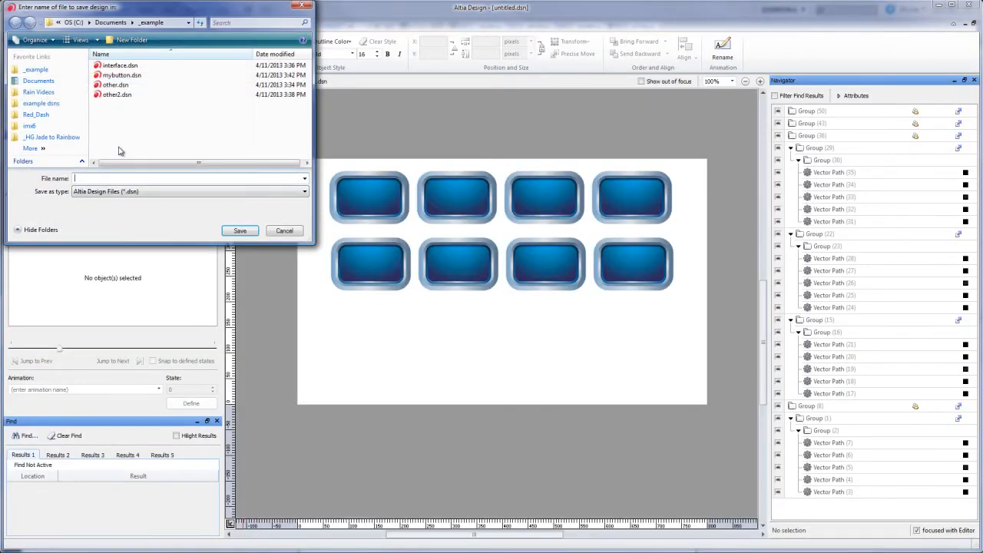
left_click(124, 66)
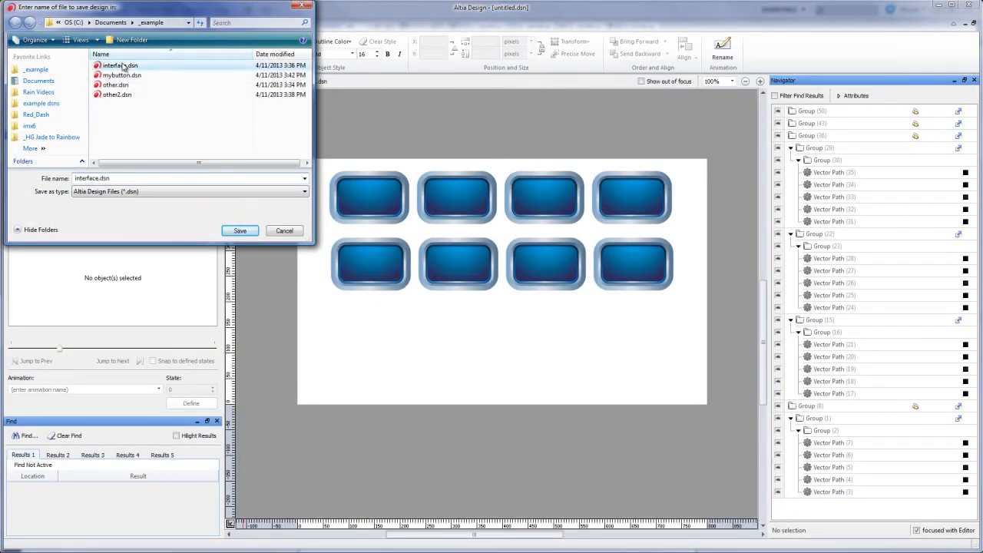
left_click(242, 233)
left_click(516, 310)
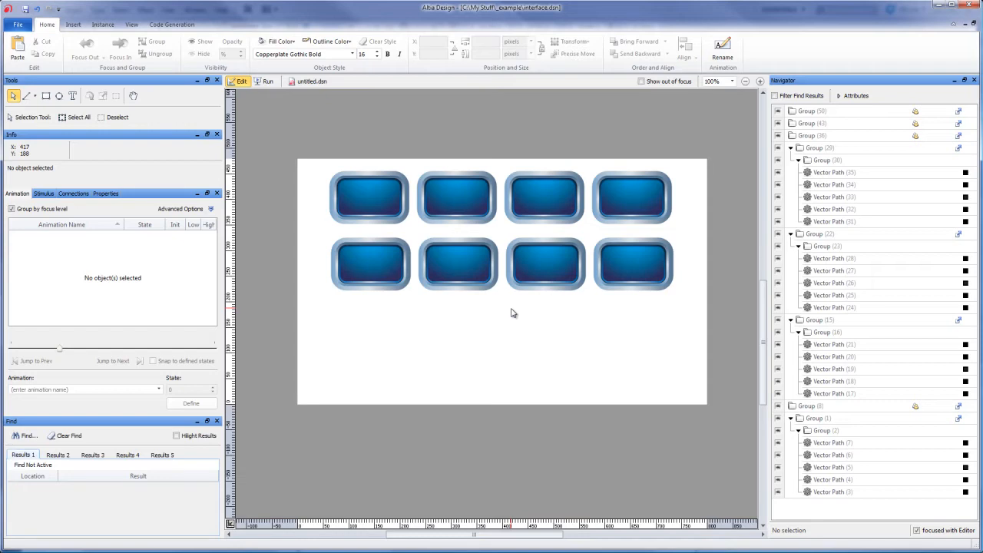
Open the recent design mybutton.dsn and inspect the button's group structure in the Navigator
left_click(18, 24)
left_click(132, 84)
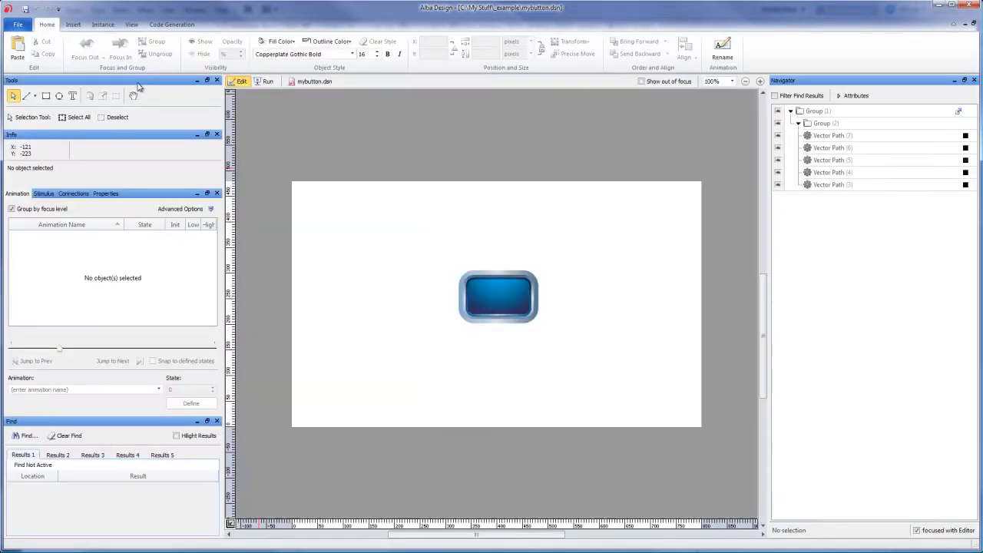
left_click(484, 315)
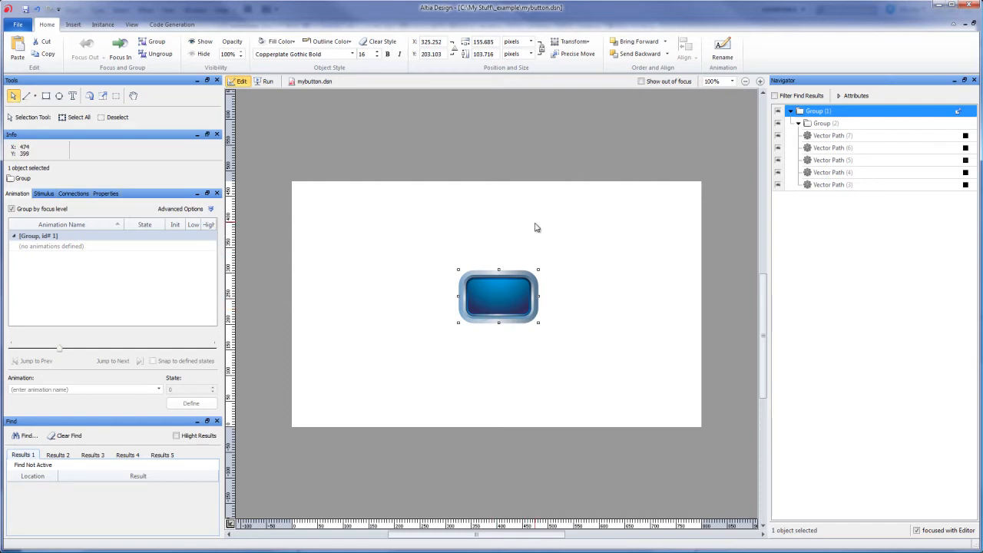
left_click(791, 112)
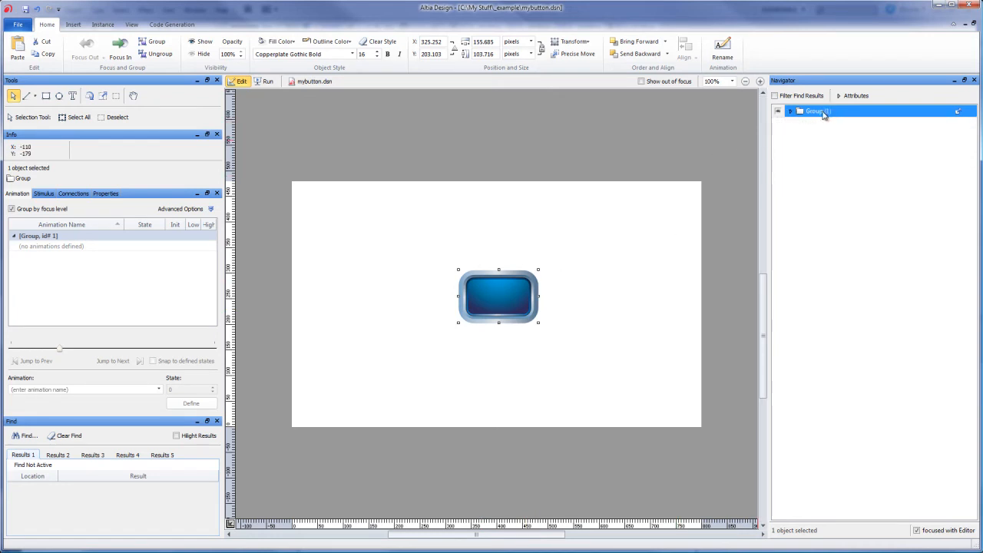
left_click(388, 315)
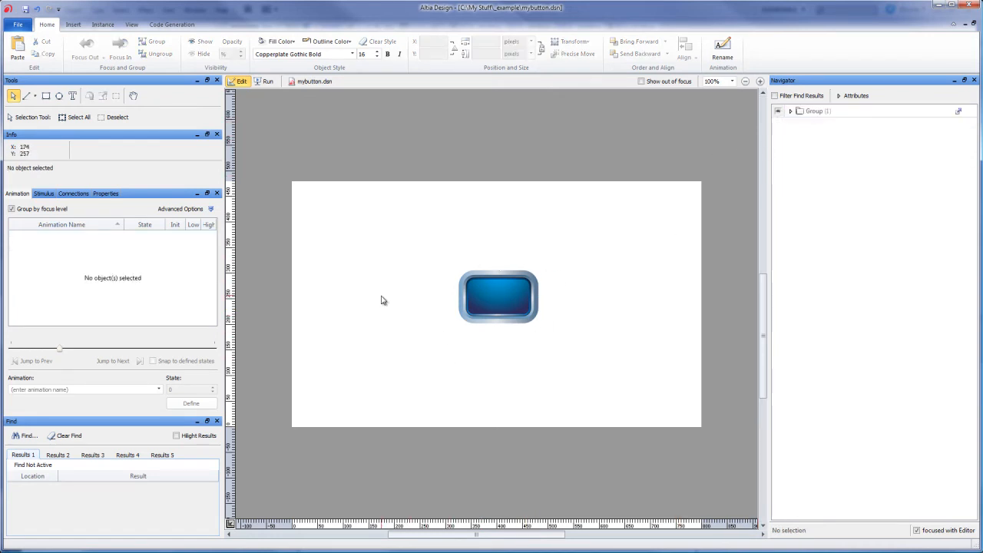
left_click(503, 278)
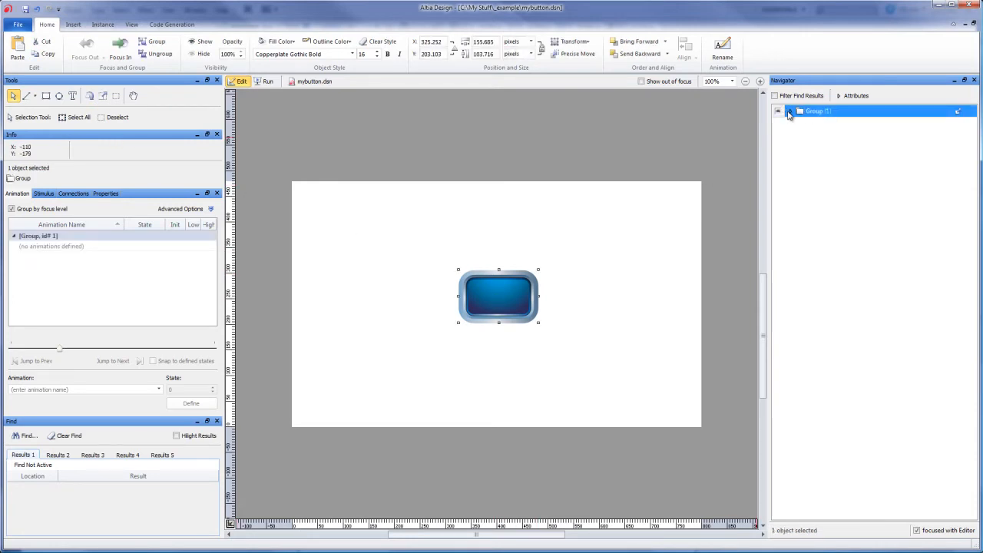
left_click(790, 111)
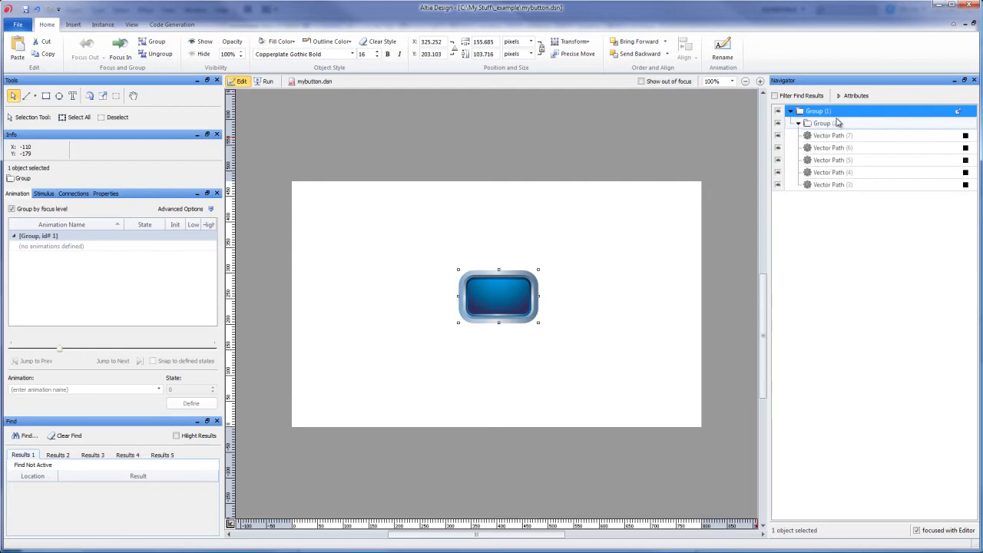
Delete the two blue gradient vector paths inside the button's nested group, keeping the black face and the outer frame
left_click(822, 123)
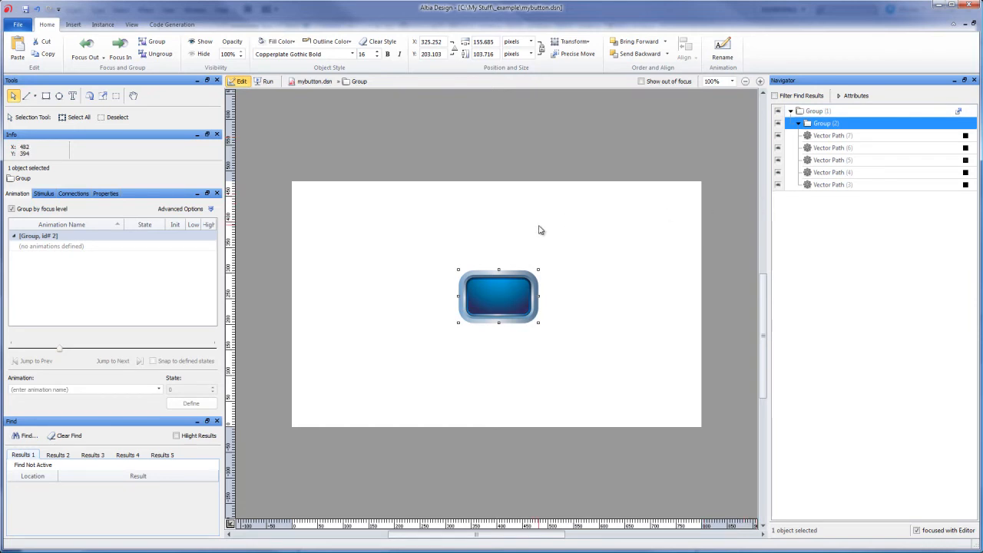
left_click(826, 136)
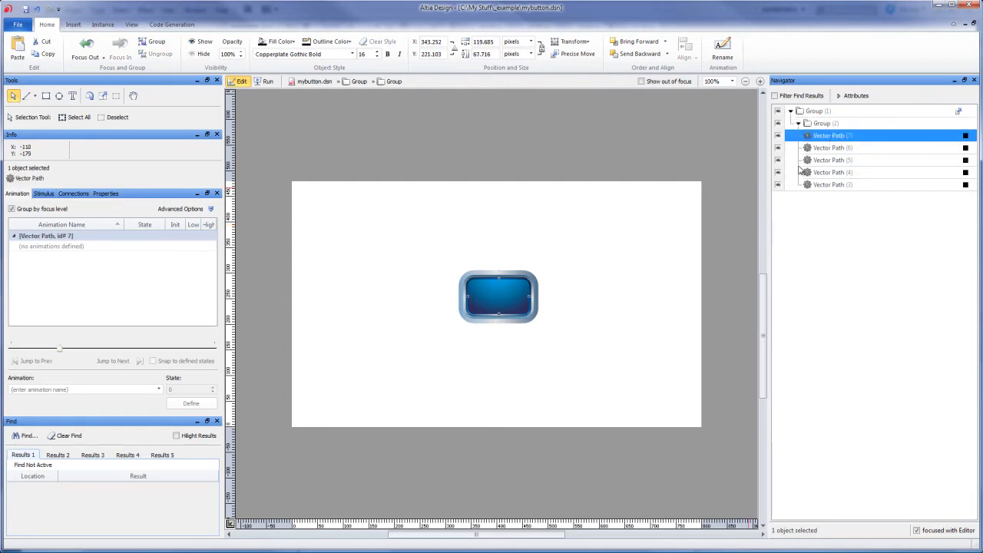
left_click_drag(497, 302, 484, 239)
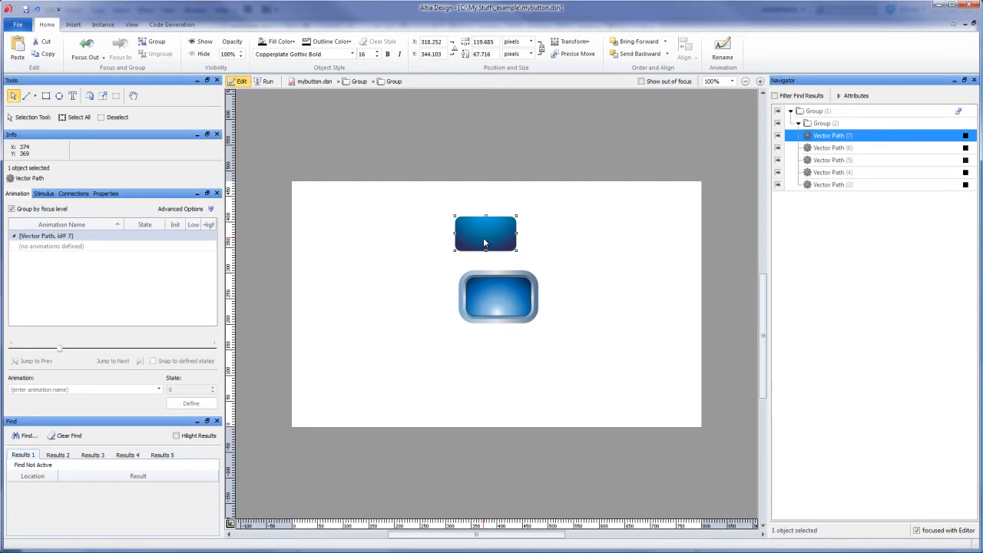
left_click(498, 307)
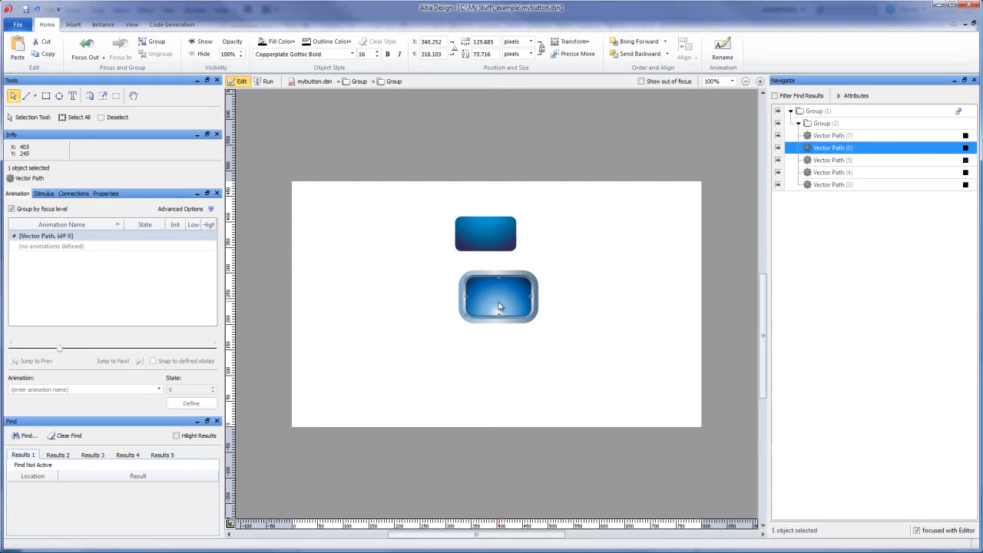
right_click(498, 306)
left_click(518, 311)
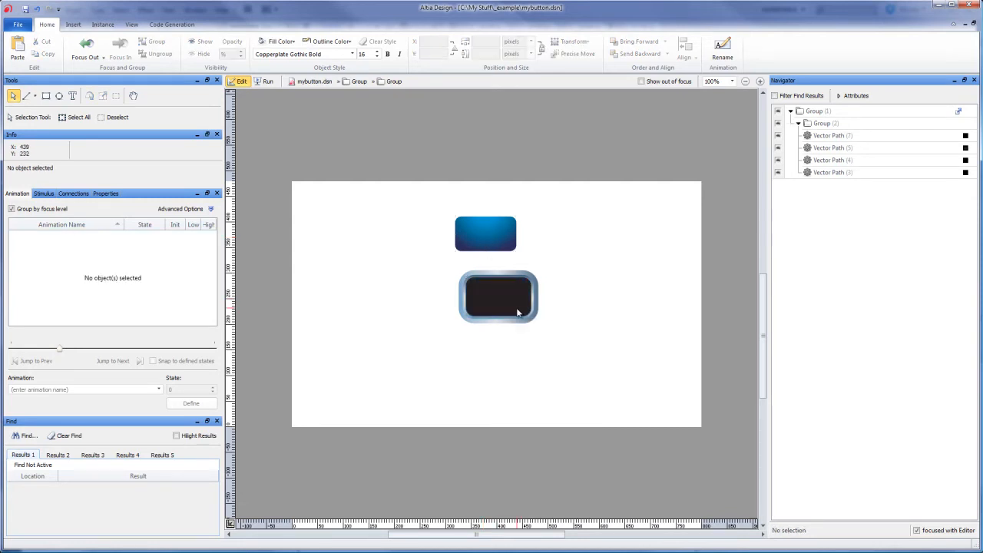
left_click(502, 251)
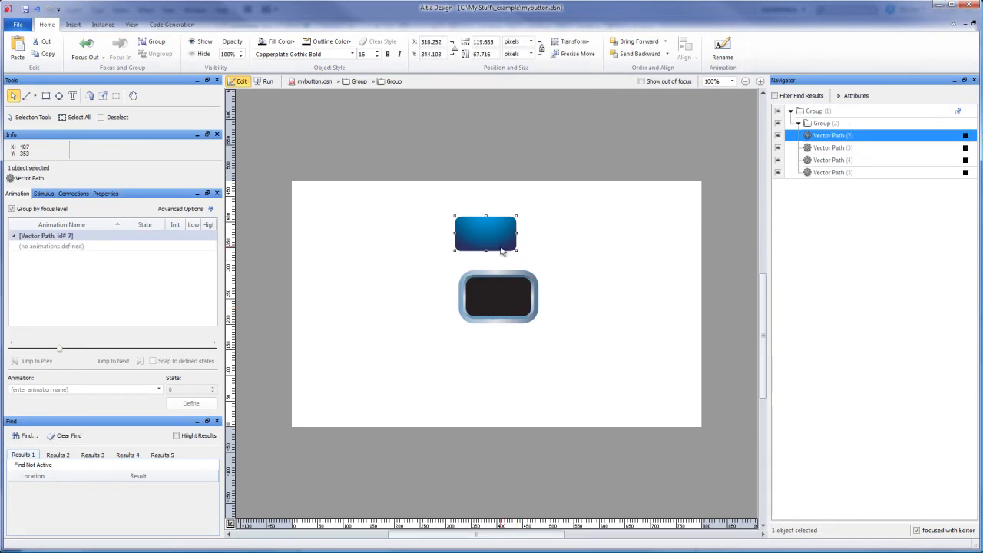
right_click(502, 250)
left_click(516, 255)
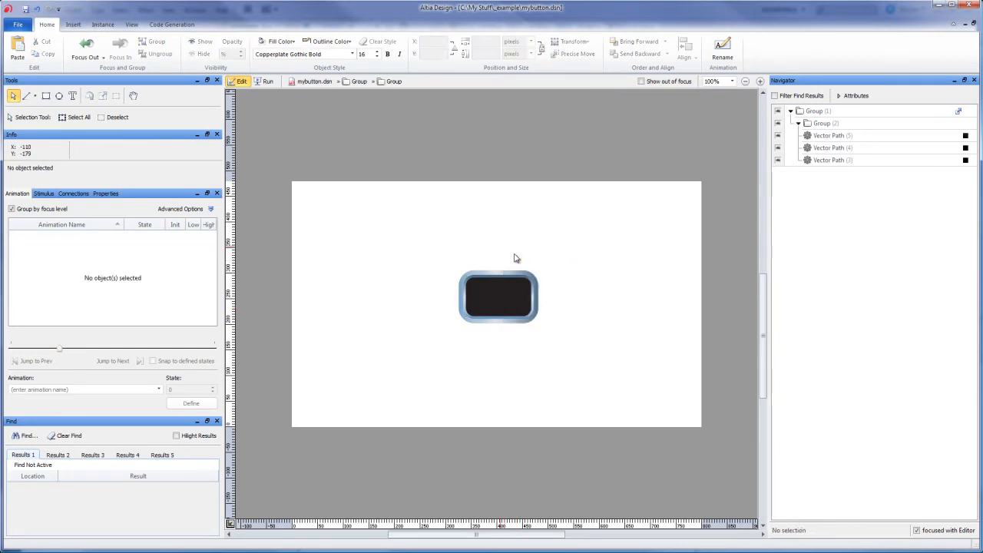
Insert a copy of the bold variable-width 0.00 readout from the Readouts library beside the button, at about X 174, Y 250
left_click(72, 25)
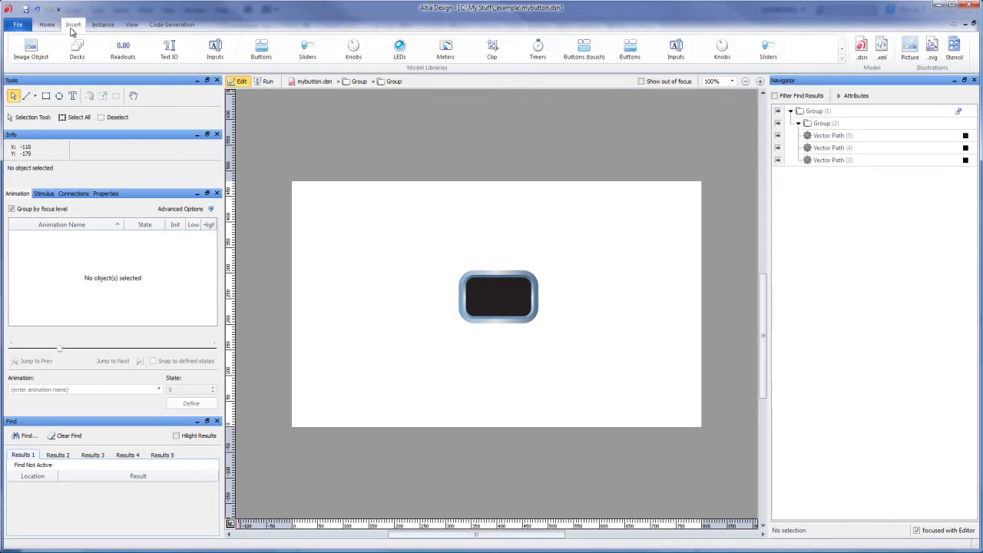
left_click(122, 49)
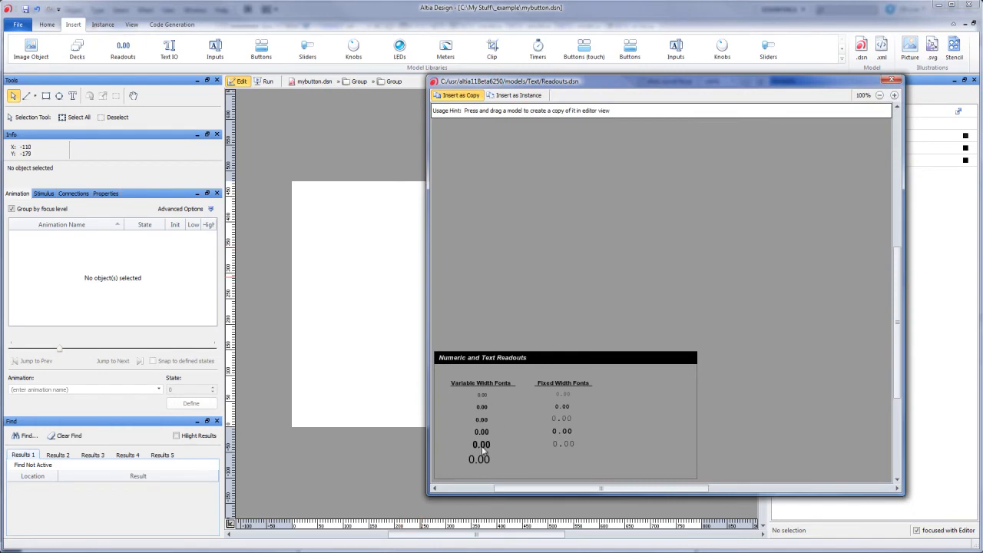
left_click_drag(481, 444, 390, 292)
left_click(890, 79)
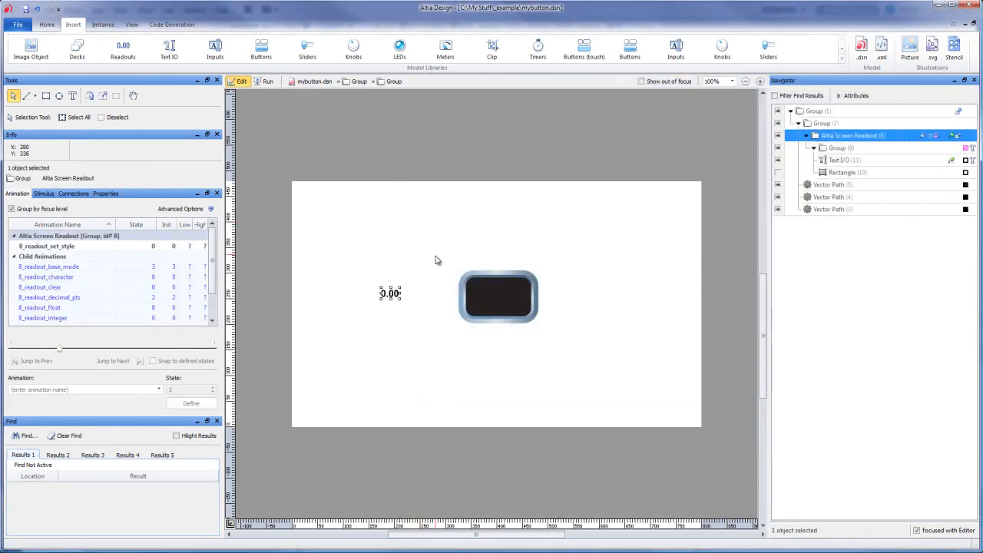
Set the readout's outline color to white
left_click(48, 25)
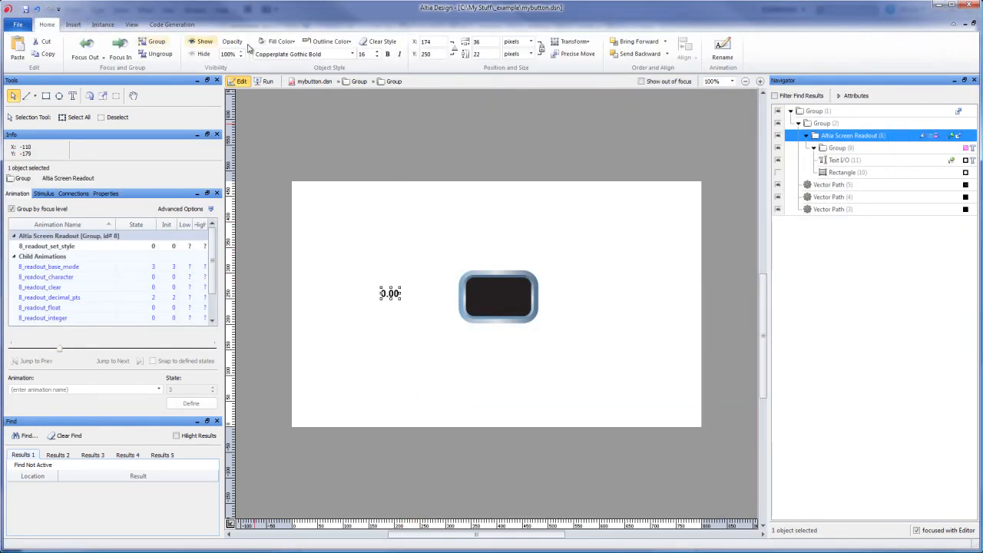
left_click(326, 42)
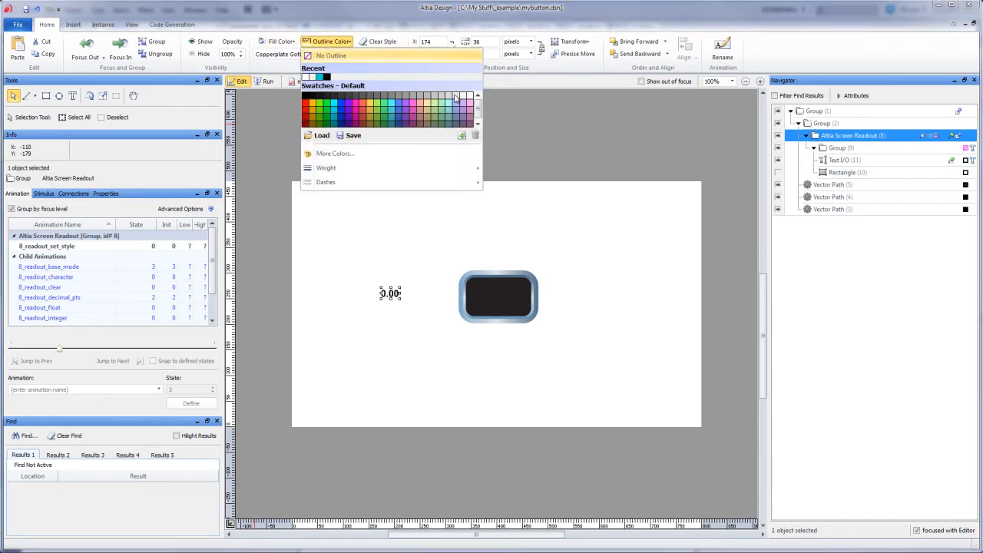
left_click(470, 96)
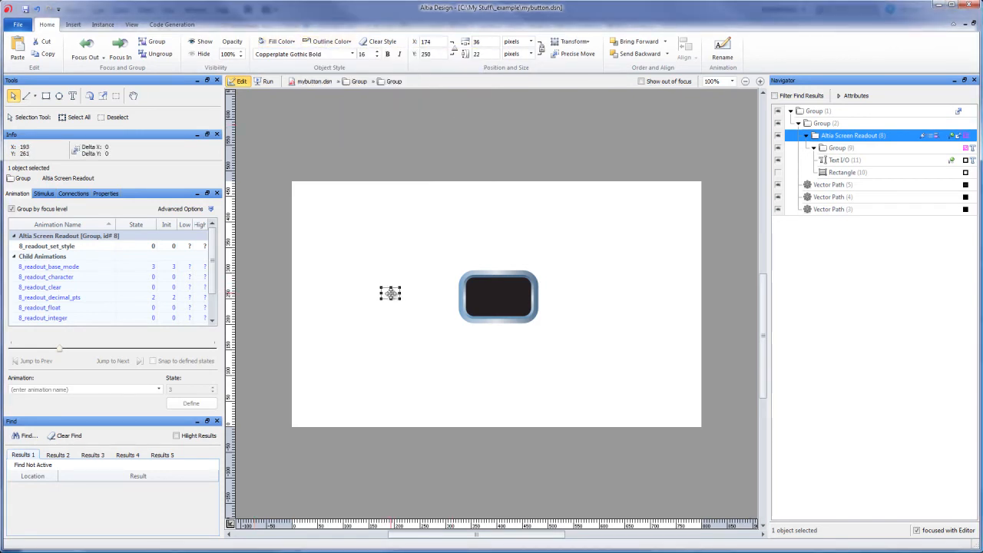
Move the readout onto the middle of the button's black face, at about X 385, Y 243
left_click_drag(502, 297, 502, 298)
key("Right")
key("Right")
key("Up")
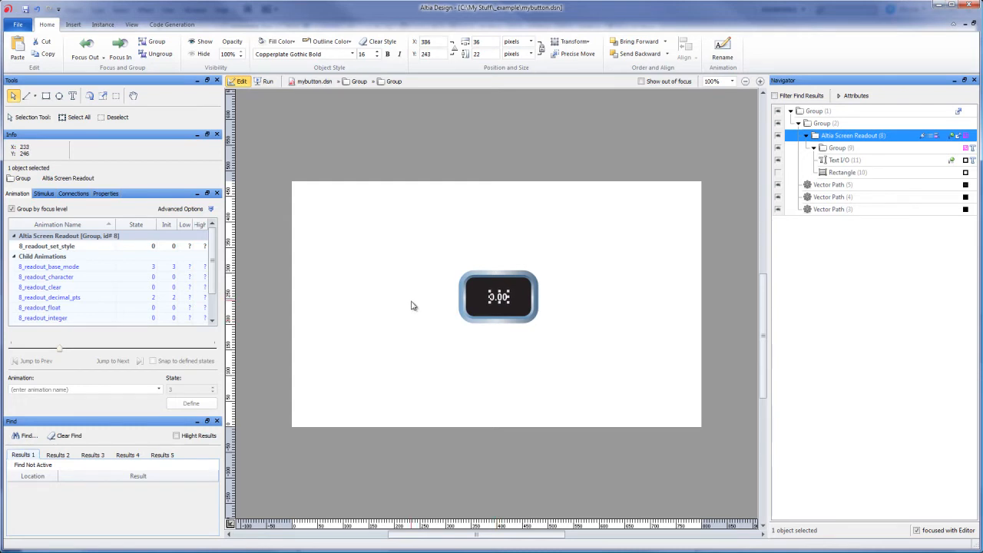
key("Left")
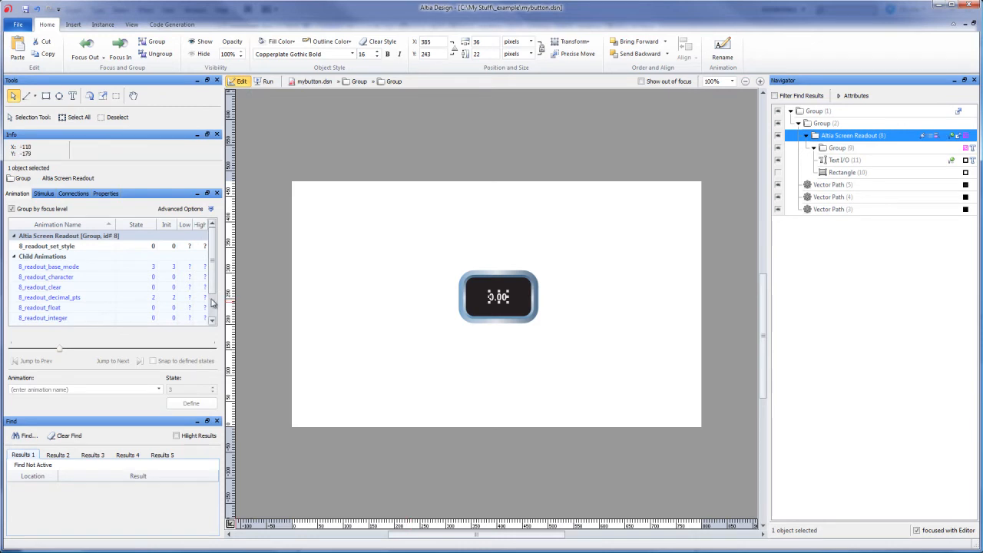
Set the readout's Current Readout property to "caption"
left_click(106, 194)
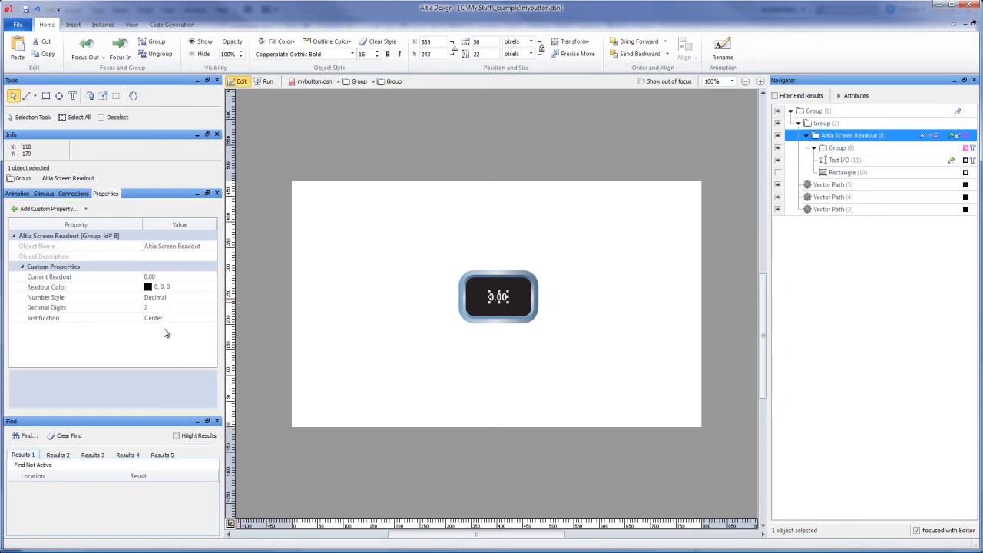
left_click(157, 276)
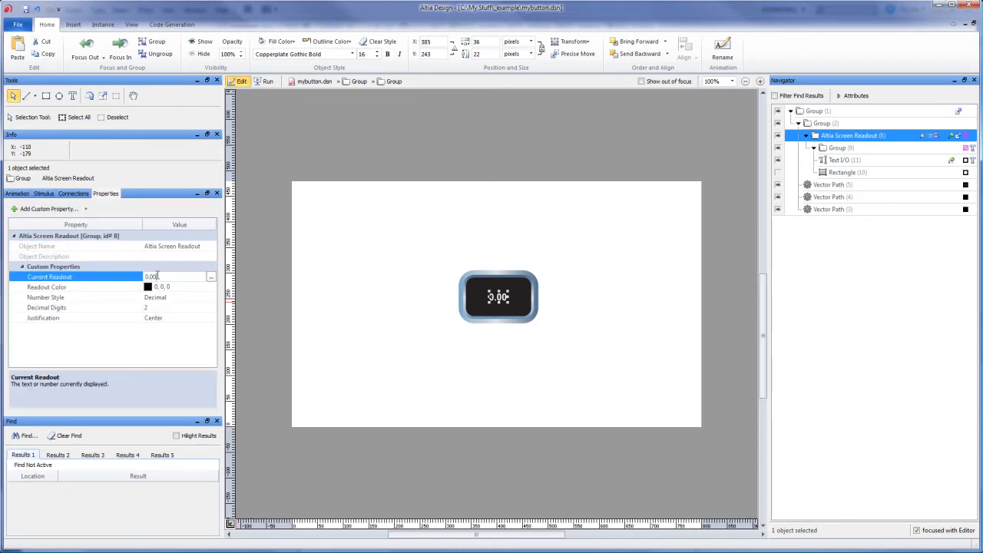
left_click(110, 277)
type("caption")
key("Return")
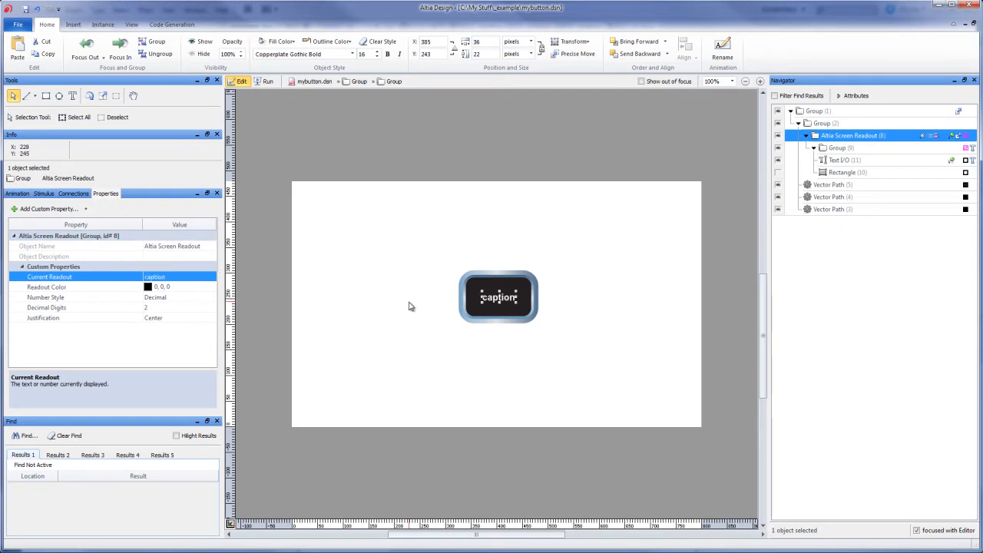
Set the caption's font to Copperplate Gothic Light at size 17 and recenter it on the button, at about X 354.5, Y 242
left_click(280, 53)
type("Cooper Black")
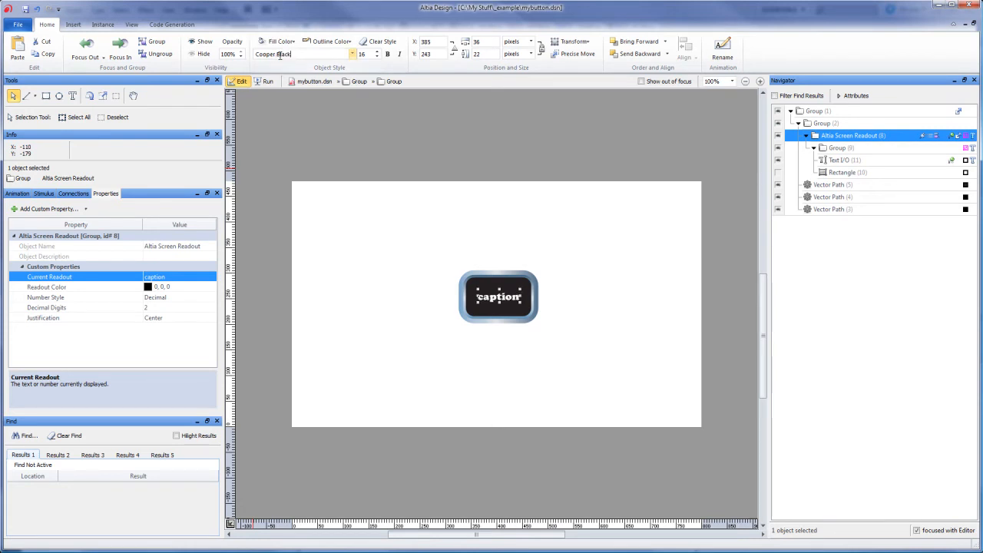
key("Down")
key("Down")
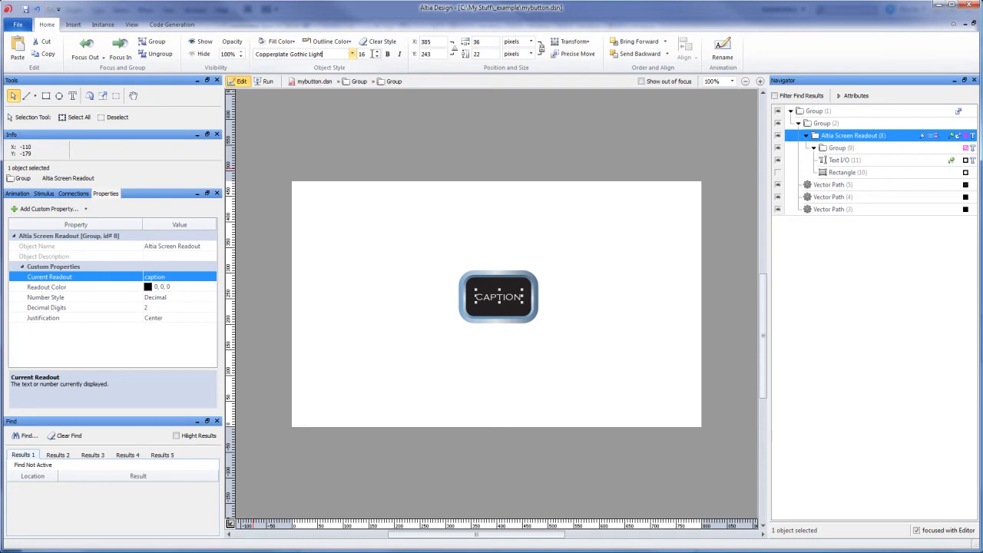
left_click(373, 50)
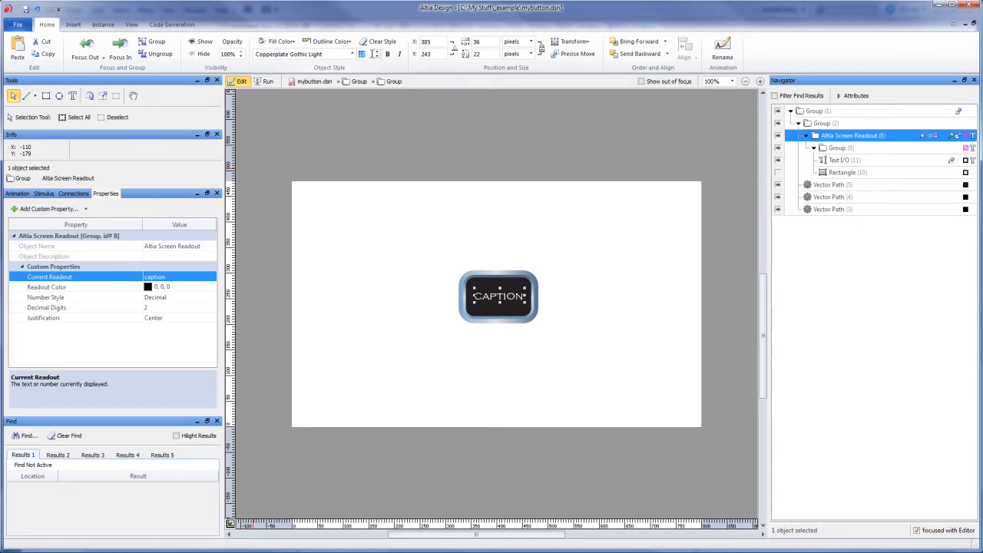
left_click_drag(513, 298, 511, 299)
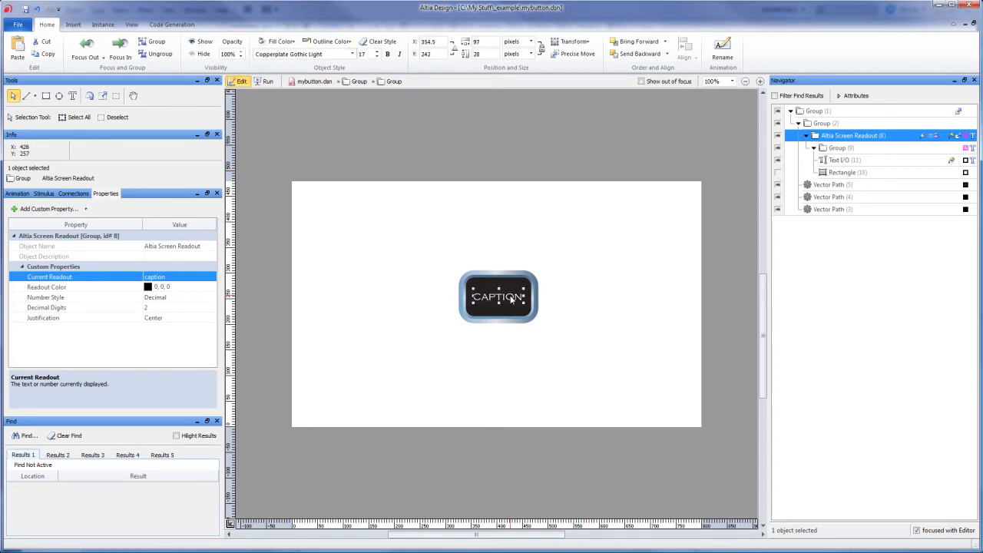
left_click(519, 354)
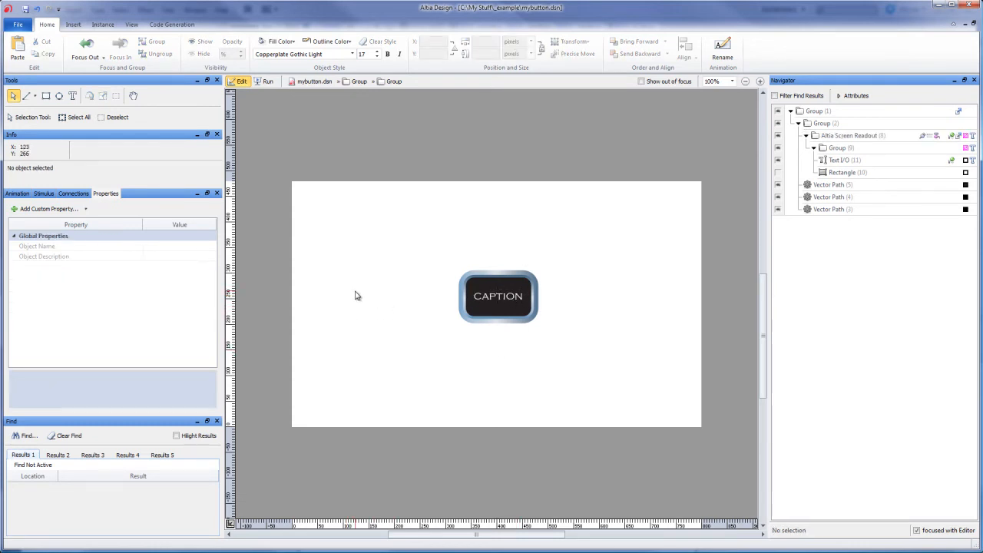
Focus out of the nested button groups to the design's top level and save mybutton.dsn
left_click(17, 25)
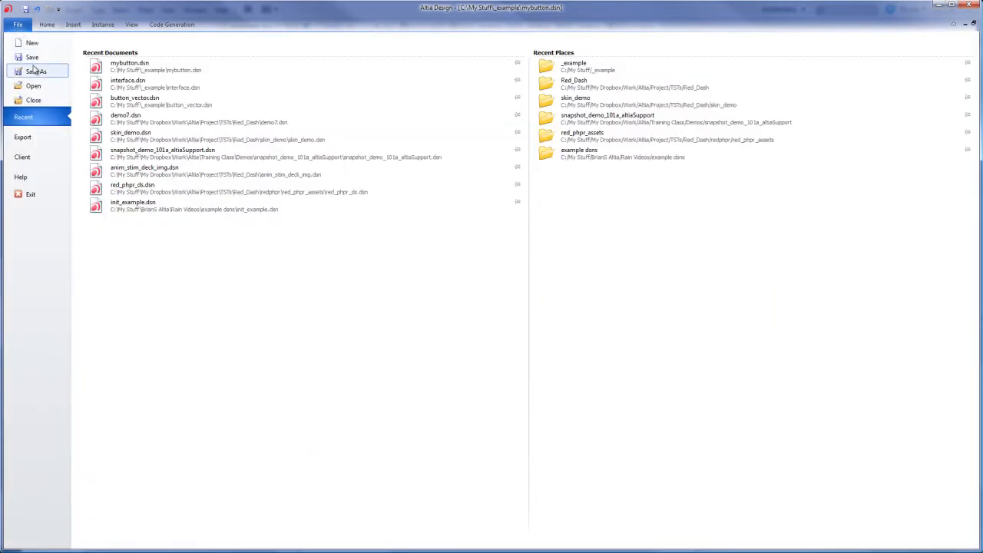
left_click(33, 58)
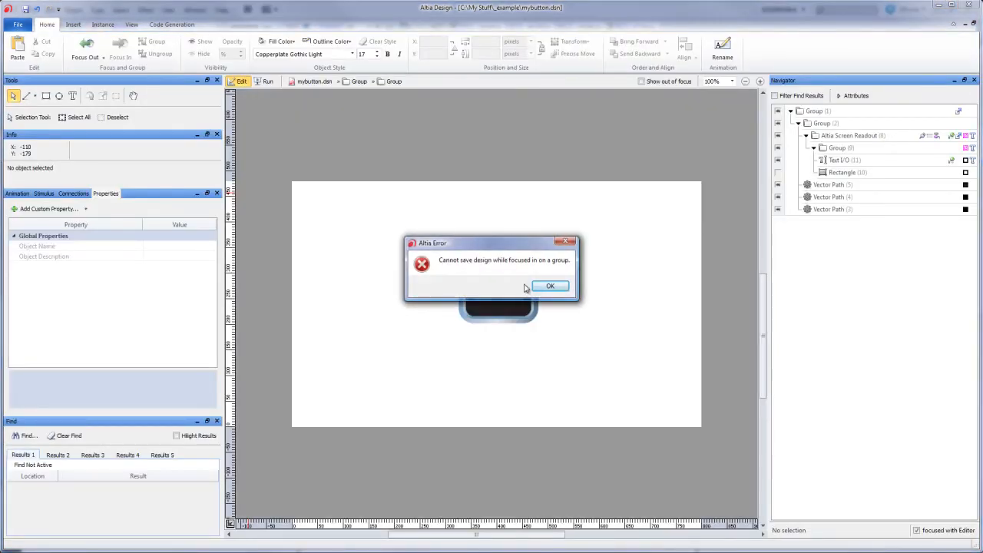
left_click(556, 290)
double_click(686, 186)
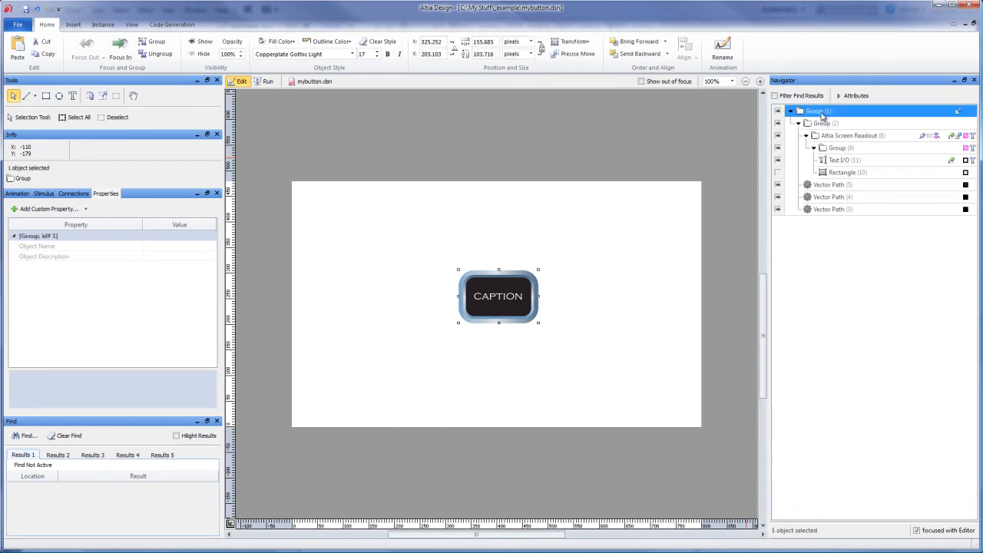
left_click(17, 24)
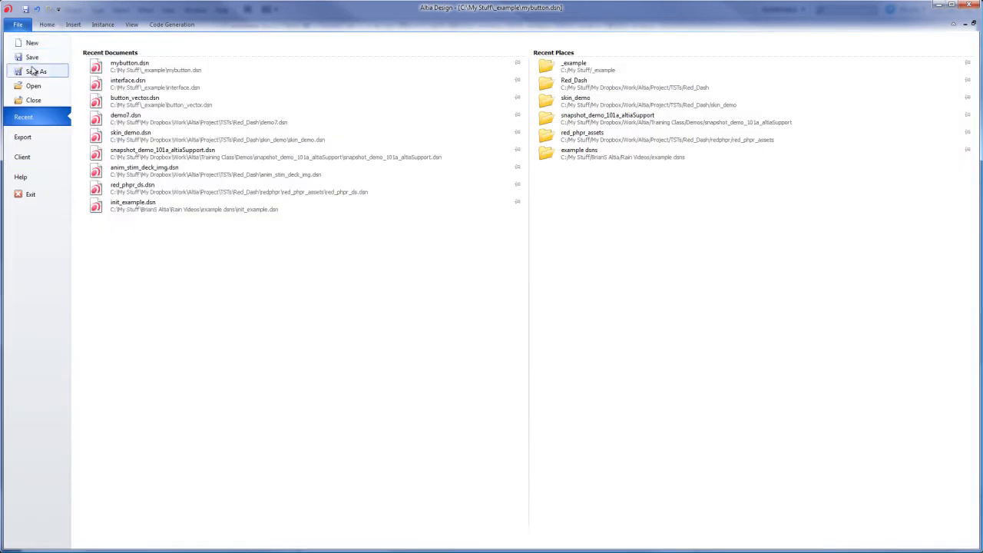
left_click(33, 57)
left_click(312, 295)
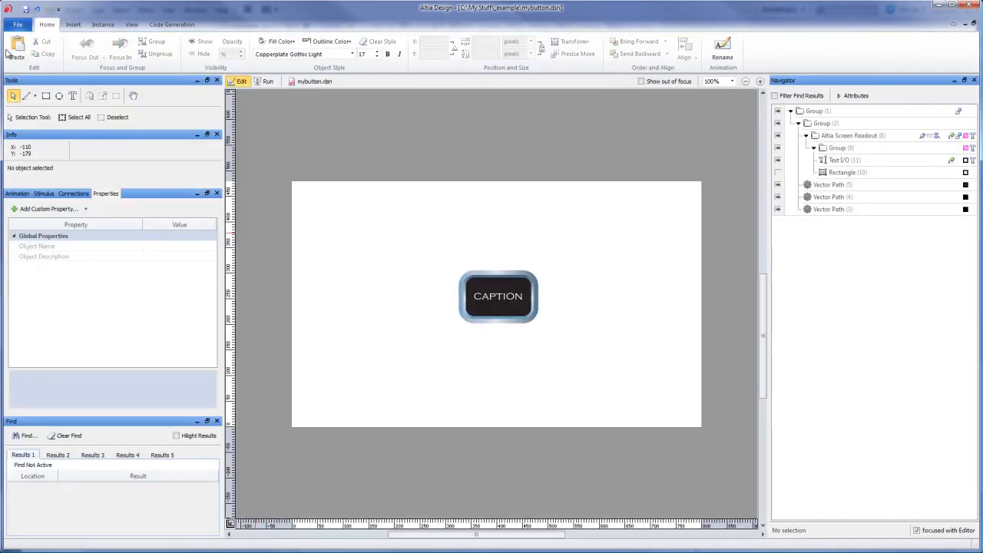
Open interface.dsn and go through the copied buttons in the upper row
left_click(18, 25)
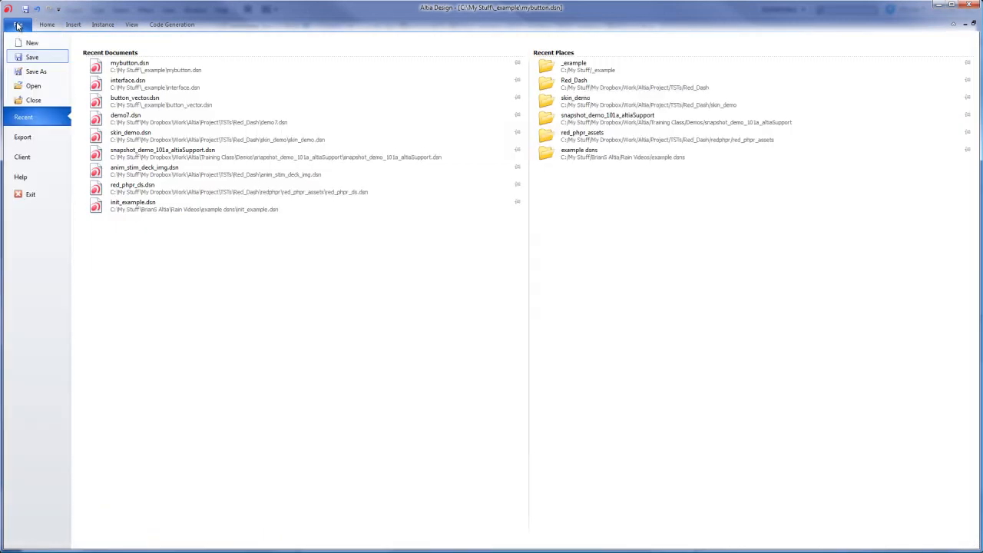
left_click(165, 89)
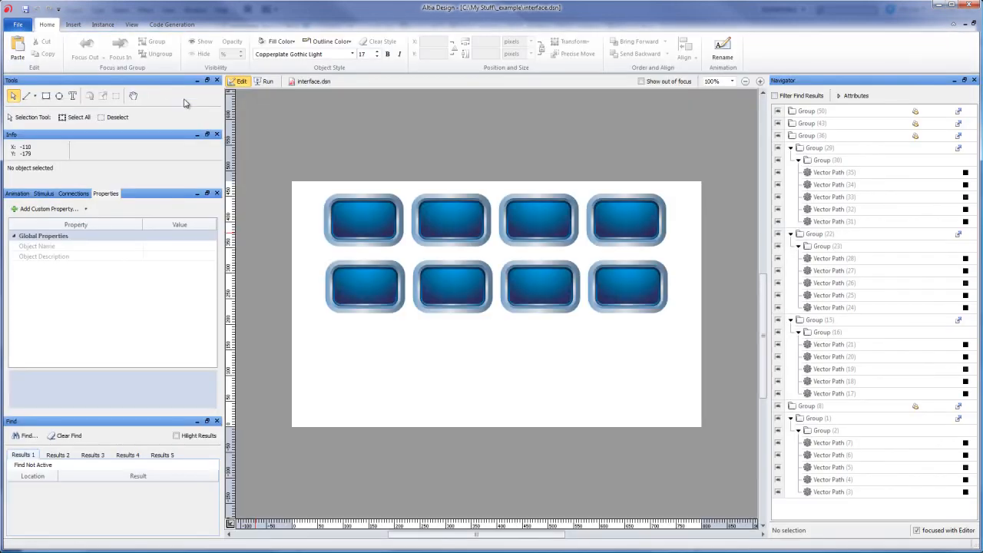
left_click(376, 219)
left_click(439, 228)
left_click(524, 227)
left_click(644, 228)
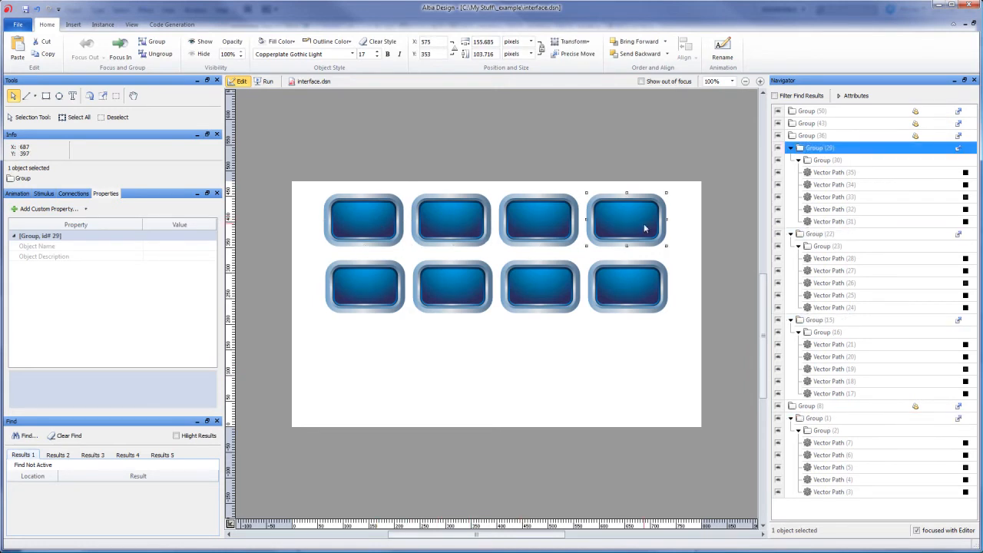
left_click(570, 224)
left_click(490, 229)
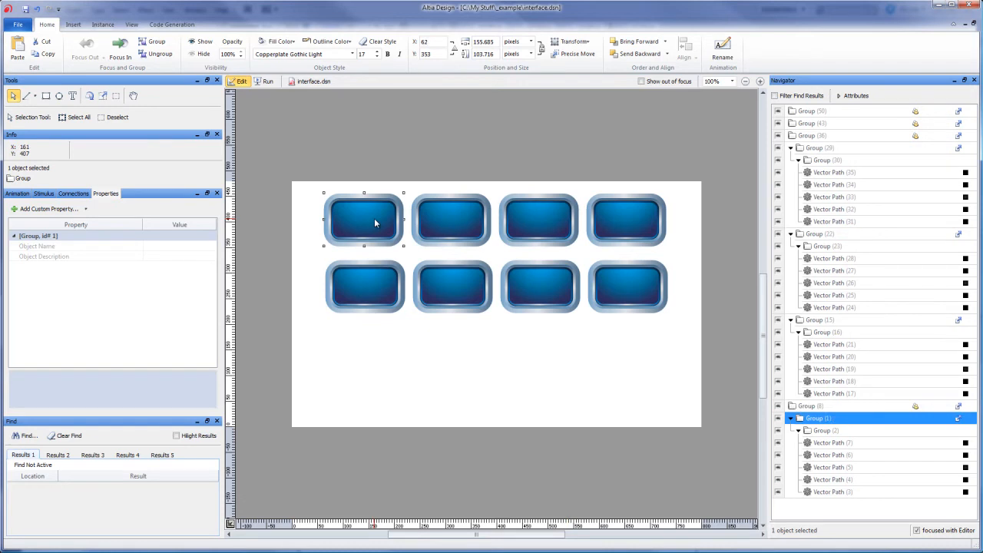
Run Update Instance on the first button instance in the lower row and dismiss the progress report
left_click(400, 278)
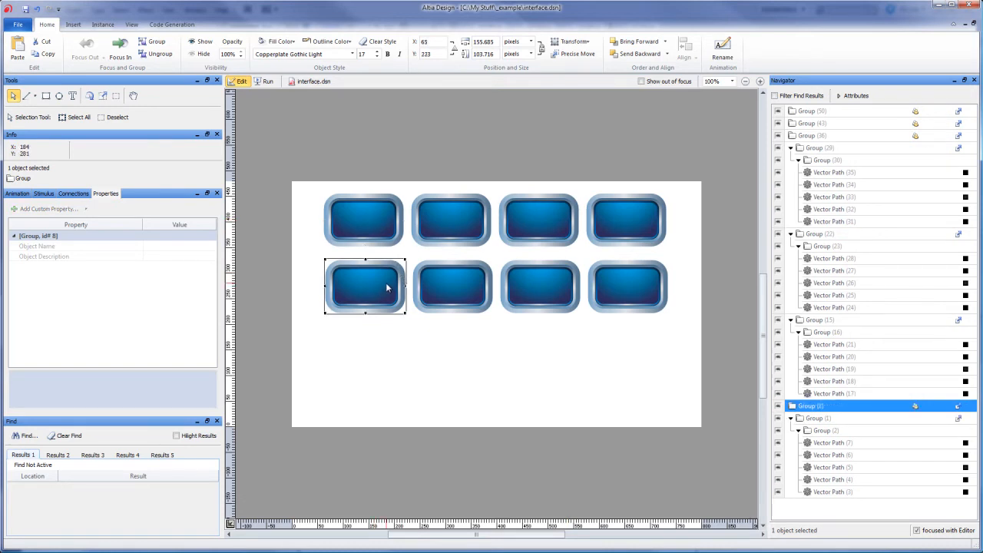
left_click(104, 25)
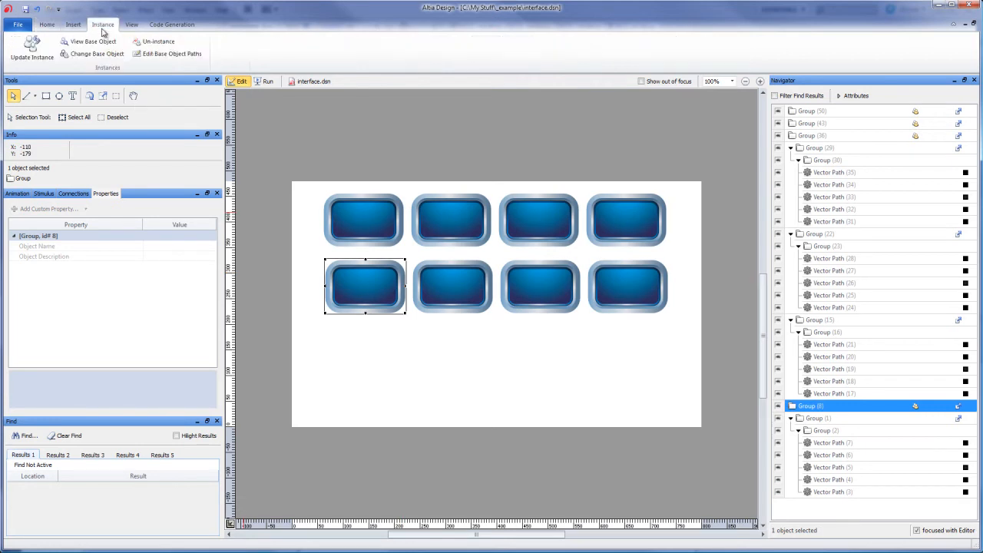
left_click(32, 51)
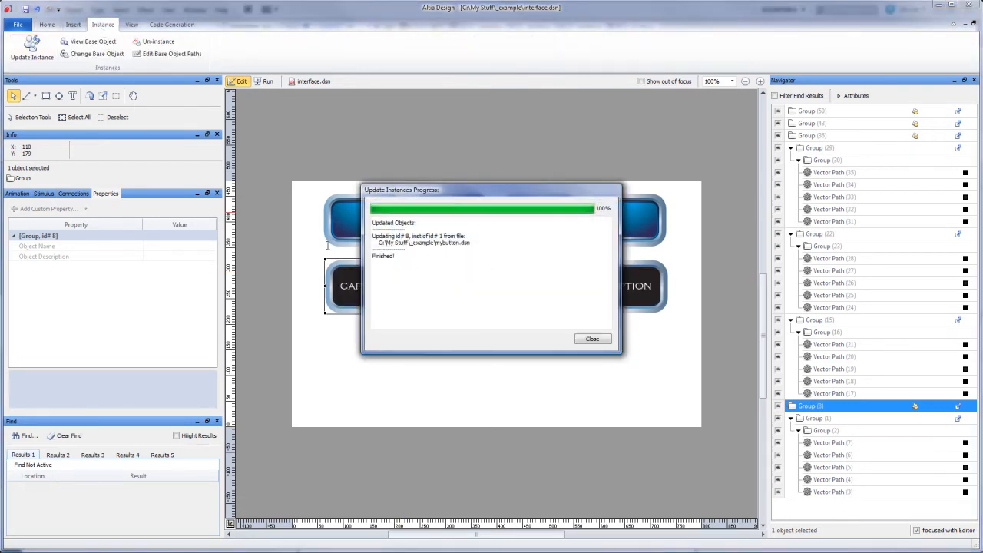
left_click_drag(523, 189, 524, 79)
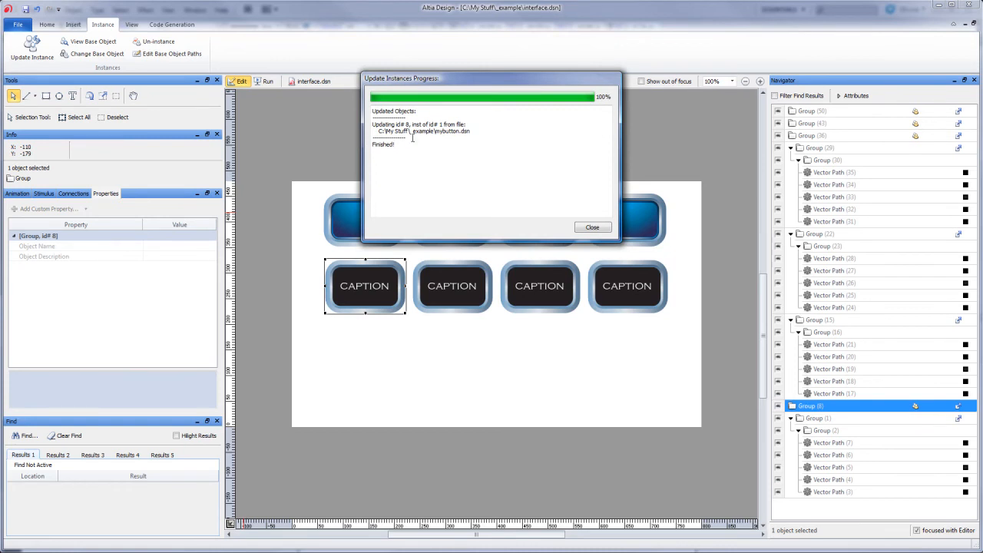
left_click(598, 229)
Compare the lower-row instances with the upper-row copies by selecting each button in turn
left_click(459, 293)
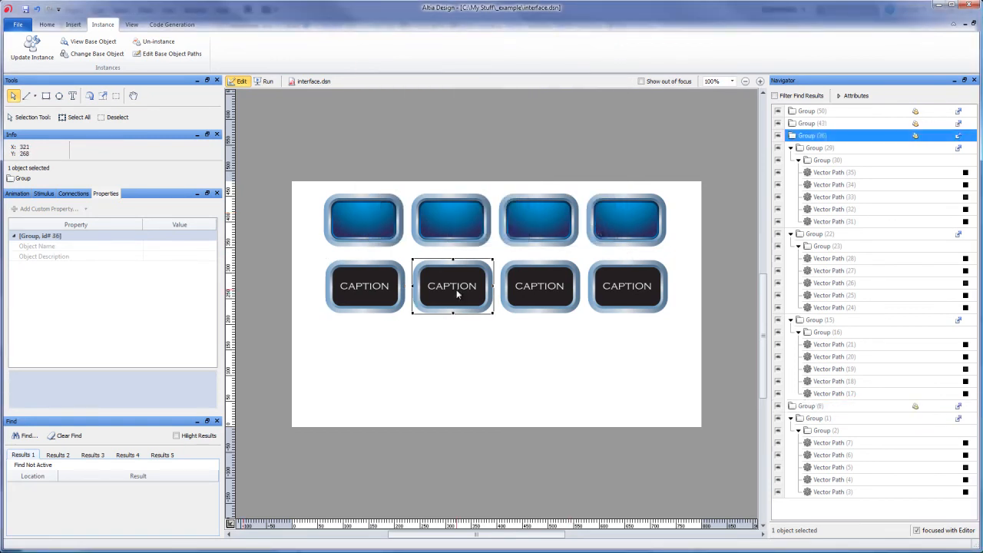
left_click(529, 299)
left_click(606, 288)
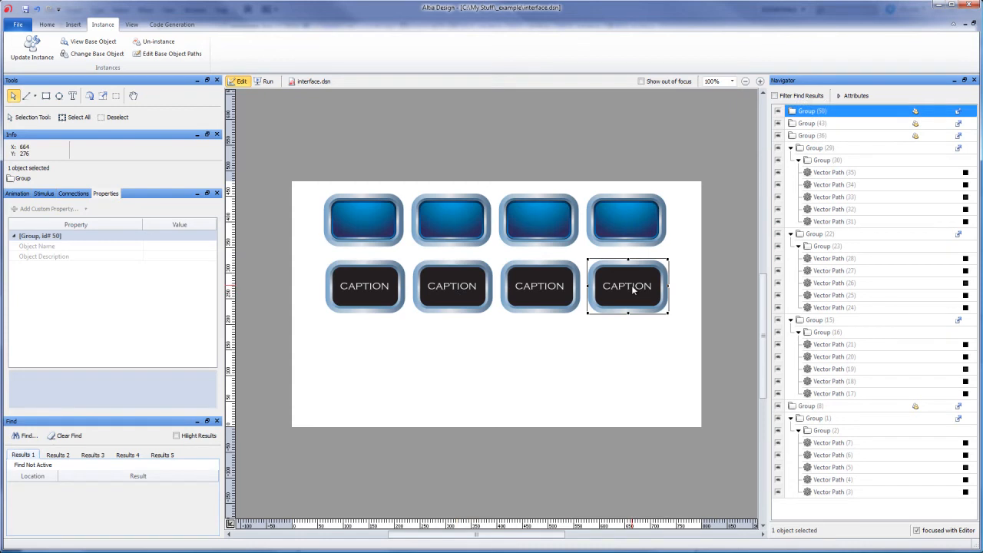
left_click(558, 285)
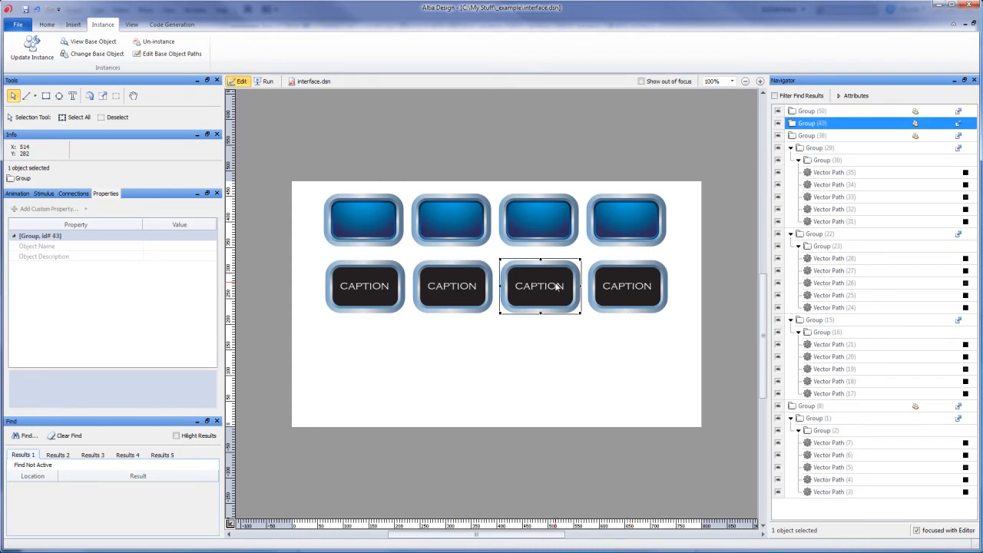
left_click(546, 220)
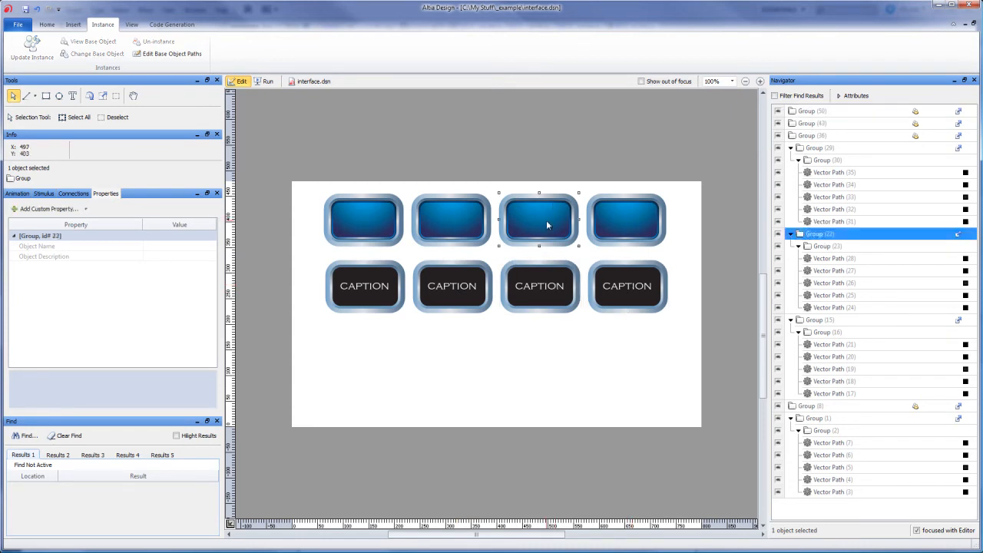
left_click(452, 216)
left_click(386, 223)
left_click(449, 224)
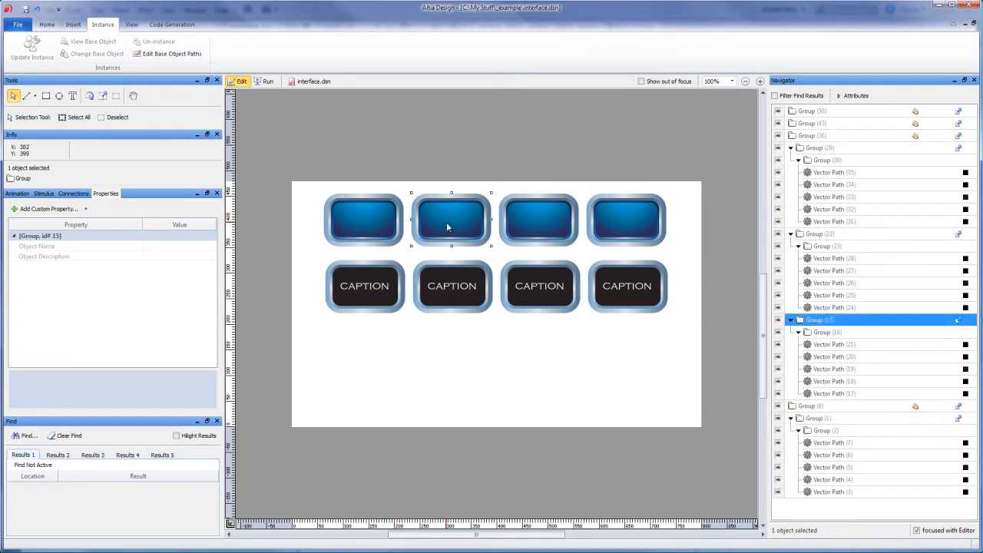
left_click(567, 221)
left_click(614, 218)
left_click(628, 287)
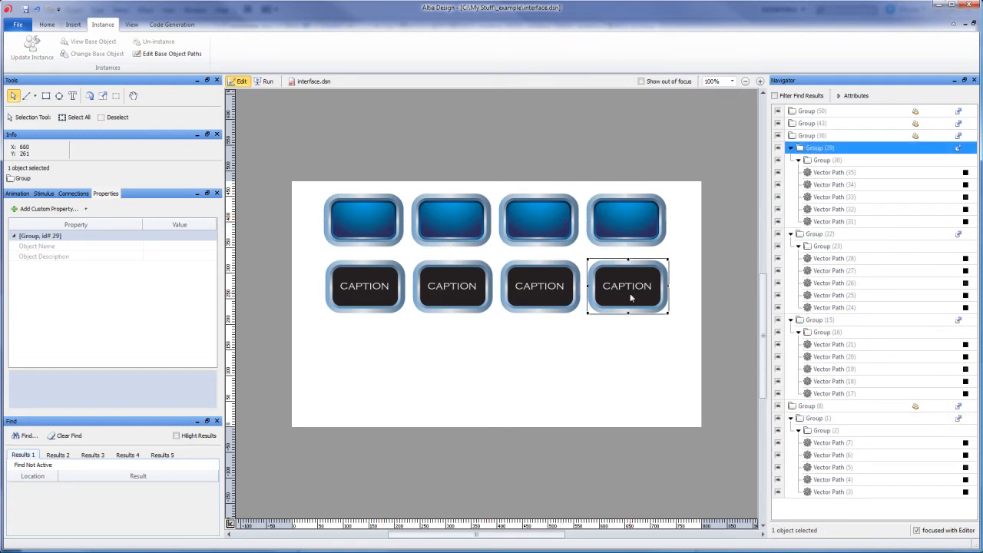
left_click(525, 284)
left_click(458, 286)
left_click(394, 287)
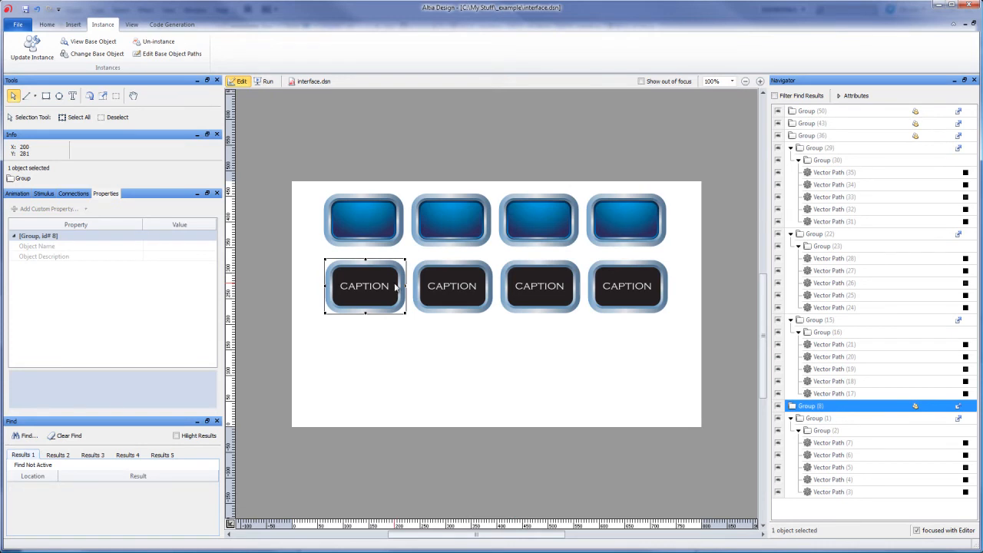
Inspect the first instance's stimulus and animation definitions and the nested group inside the first upper-row copy
left_click(44, 194)
left_click(19, 193)
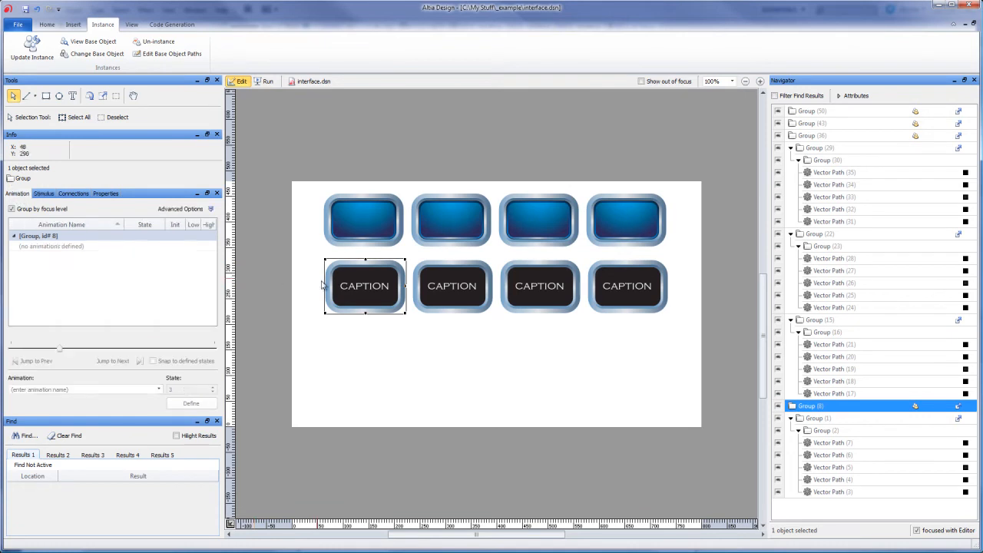
left_click(357, 223)
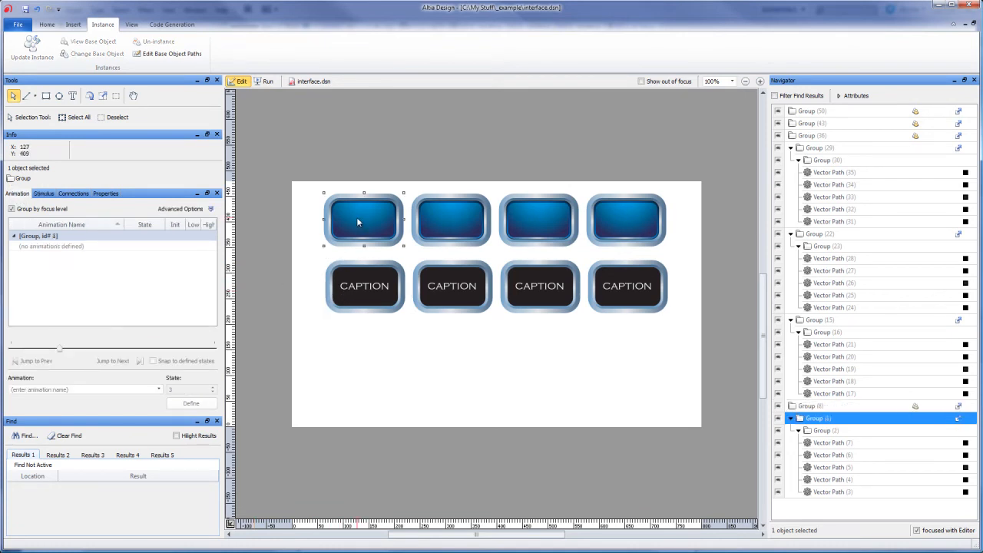
double_click(357, 221)
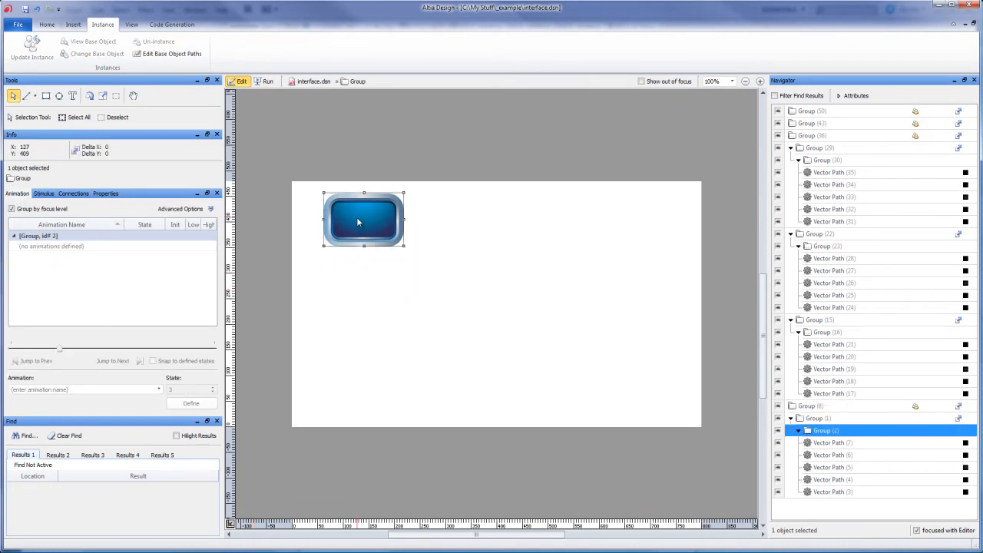
double_click(357, 221)
double_click(504, 247)
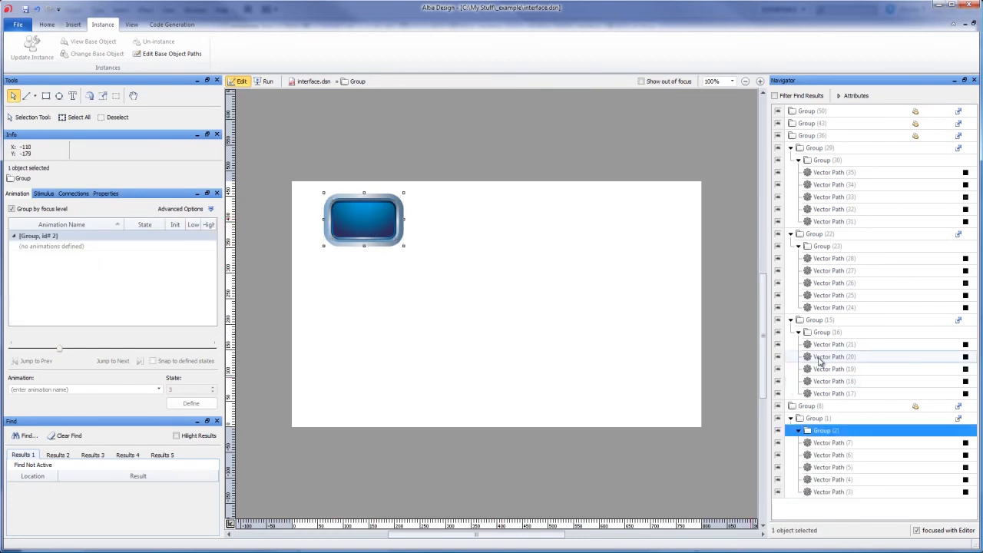
Return to the top level and collapse groups 29, 22, 15 and 1 in the object tree
left_click(828, 149)
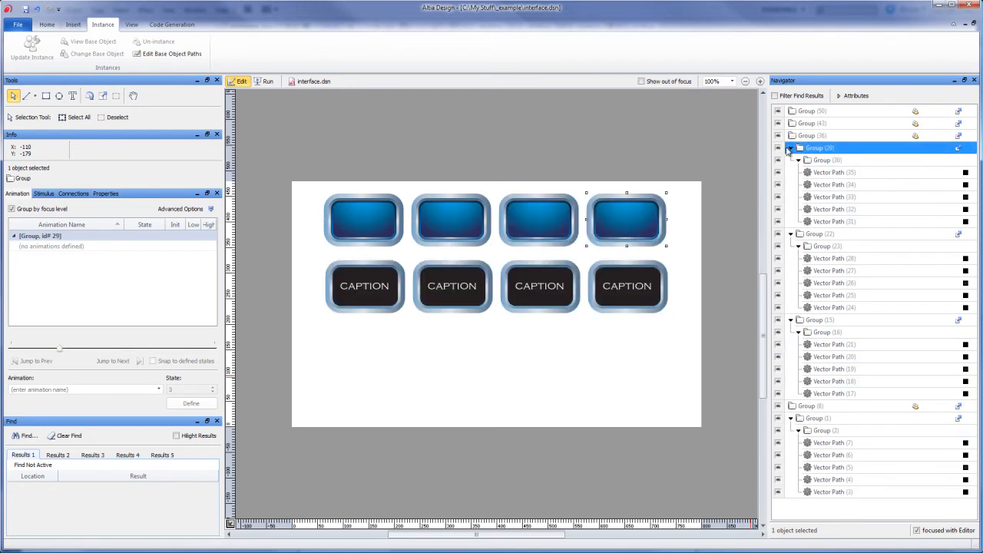
left_click(790, 147)
left_click(790, 159)
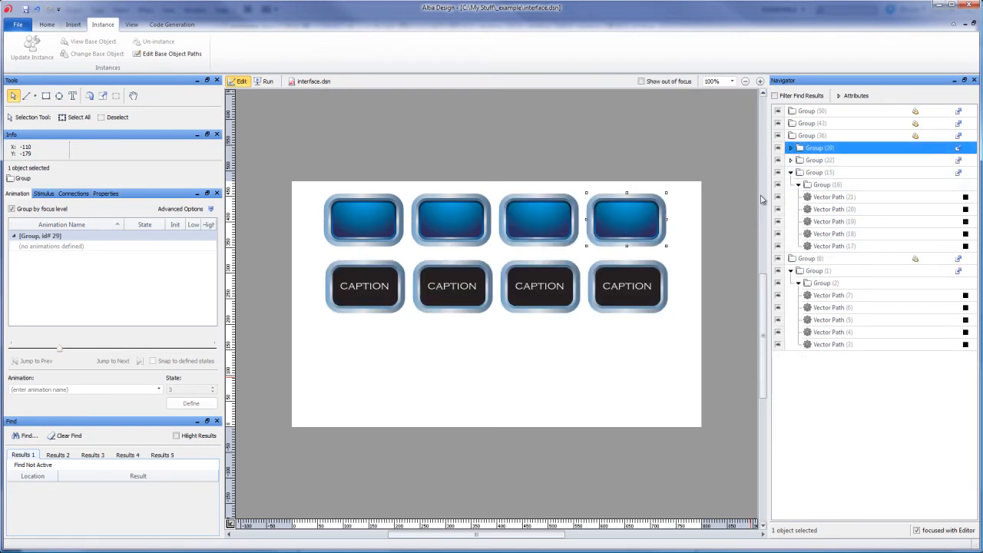
left_click(790, 172)
left_click(790, 197)
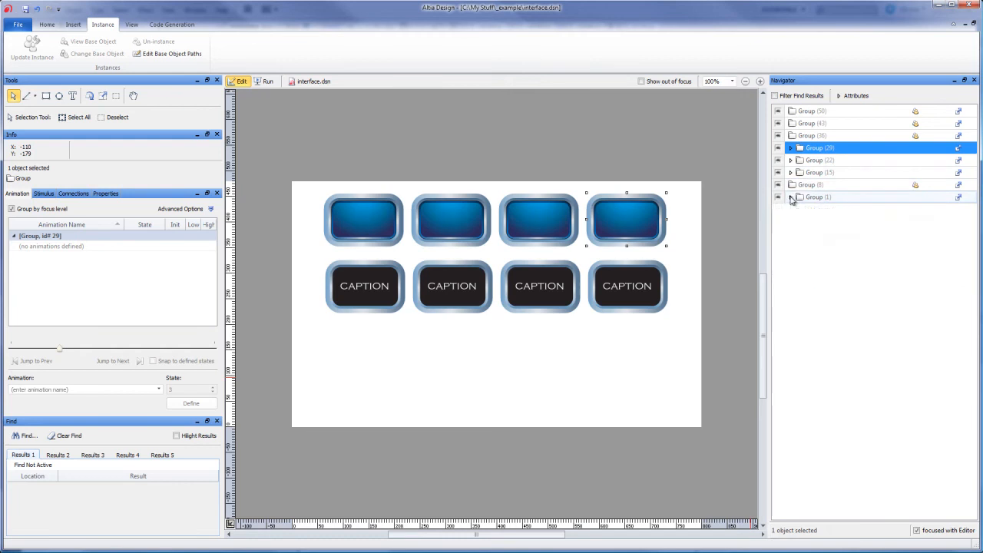
Try moving the third lower-row instance below its row, and undo the move
left_click(620, 296)
left_click(526, 298)
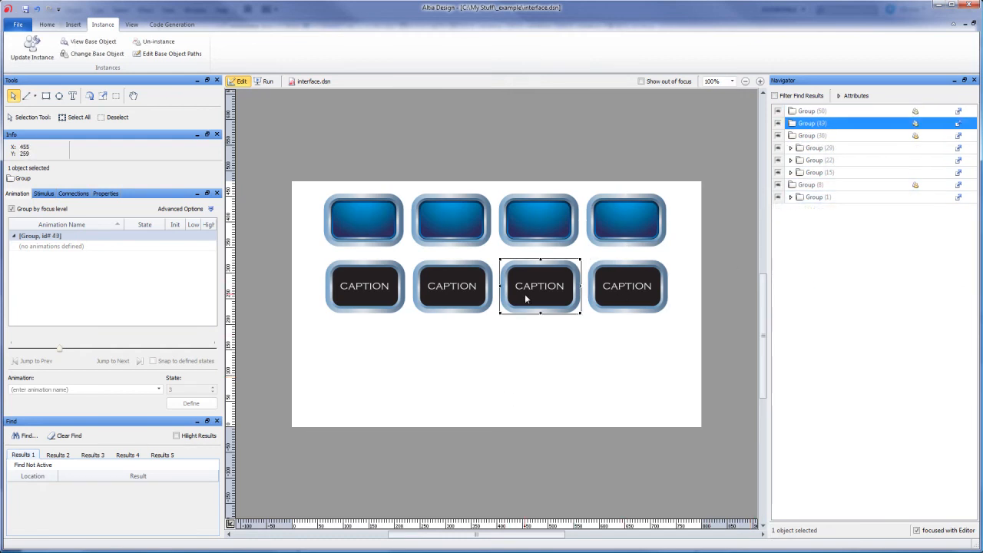
left_click_drag(526, 298, 530, 350)
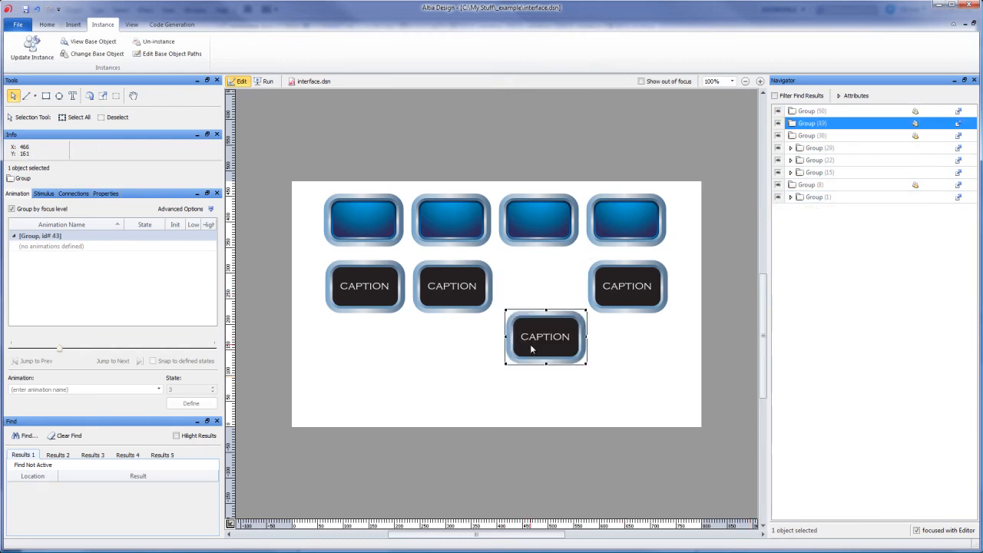
key("ctrl+z")
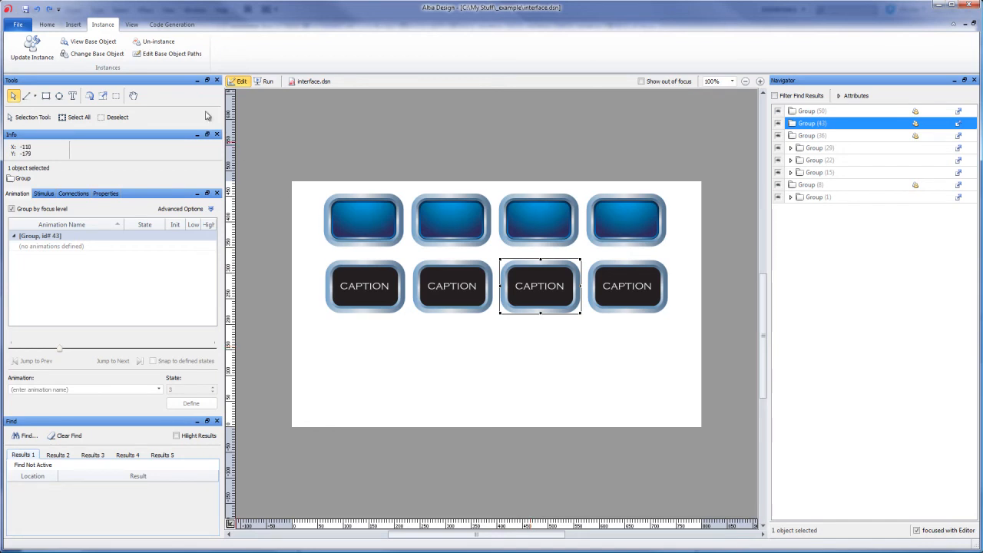
Bring up the base object paths and examine the model path directories, especially C:\My Stuff\_example\
left_click(172, 54)
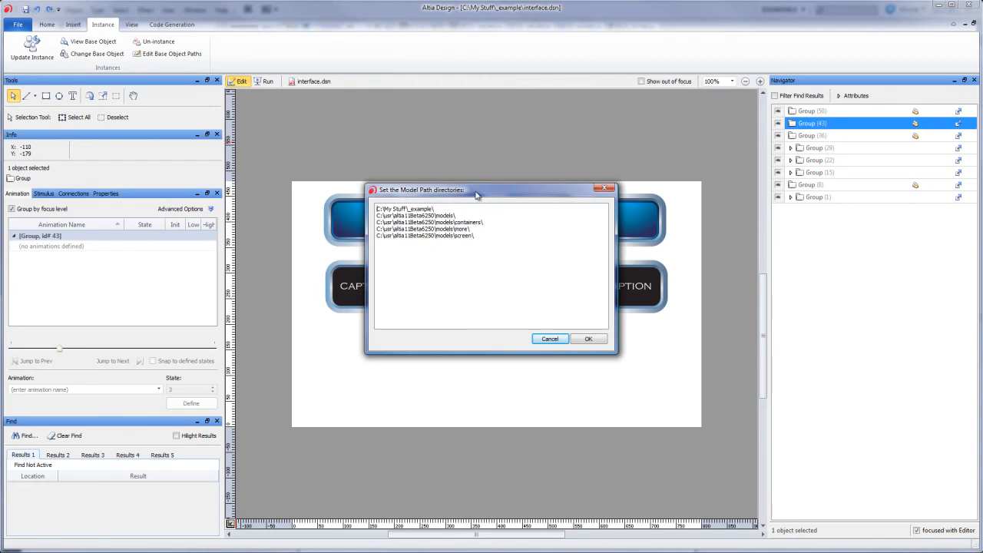
left_click_drag(476, 192, 434, 108)
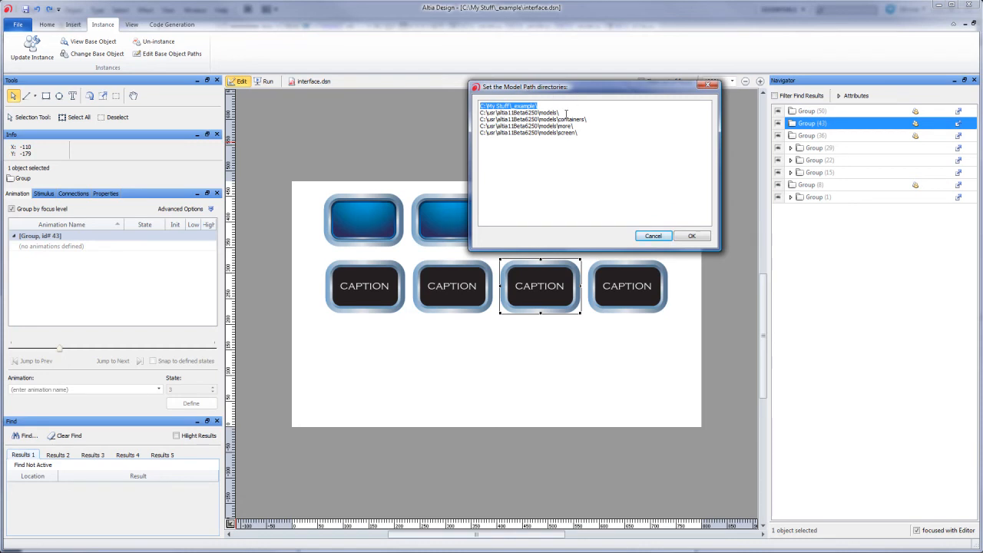
left_click_drag(499, 115, 576, 124)
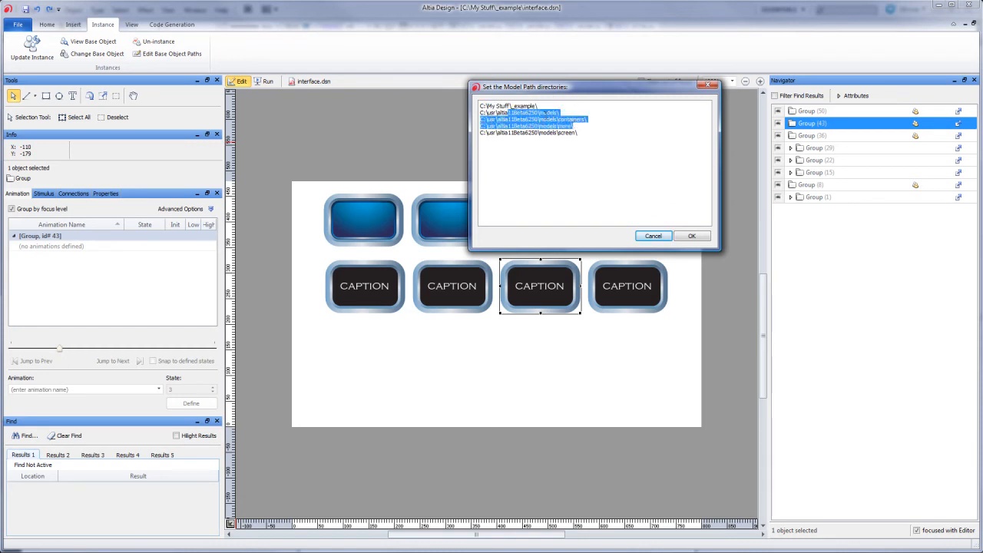
left_click(541, 113)
left_click_drag(485, 126, 573, 126)
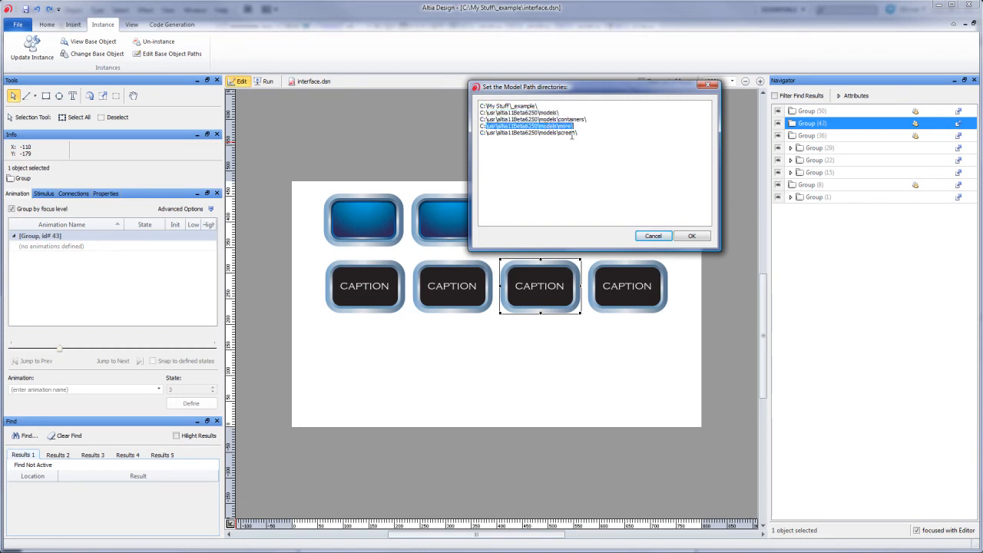
triple_click(541, 105)
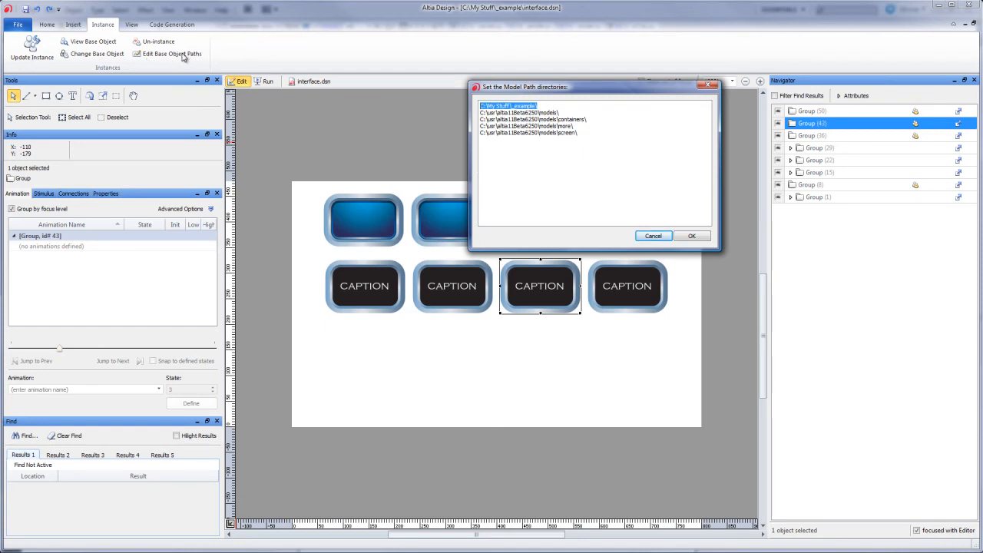
Close the model path directories without saving changes and select the lower-row button instances one at a time
left_click(652, 236)
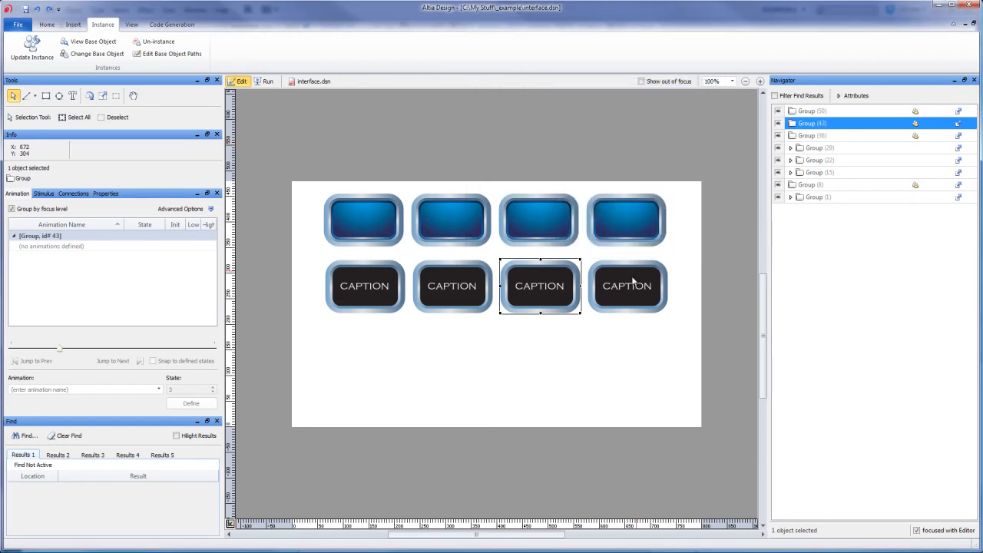
left_click(458, 307)
left_click(374, 301)
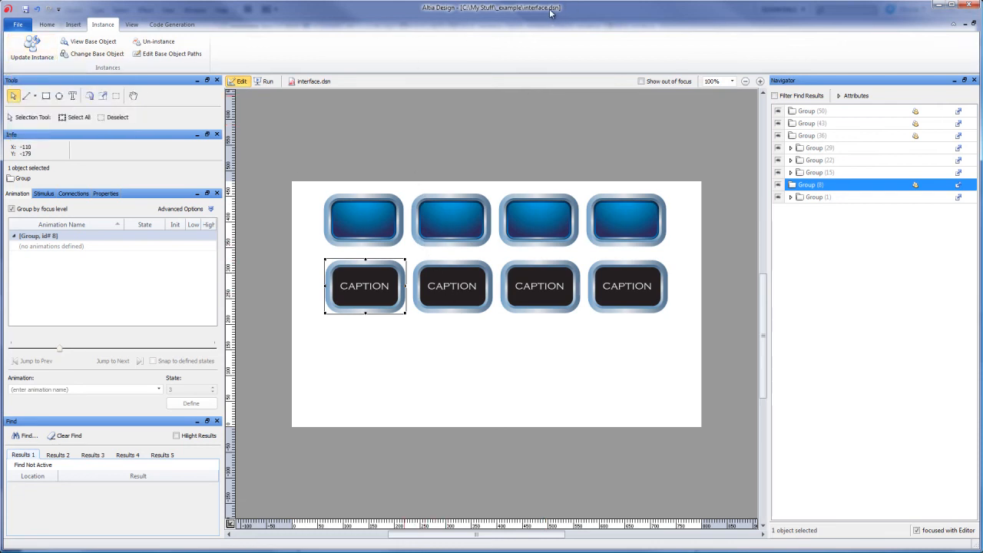
left_click(479, 285)
left_click(528, 289)
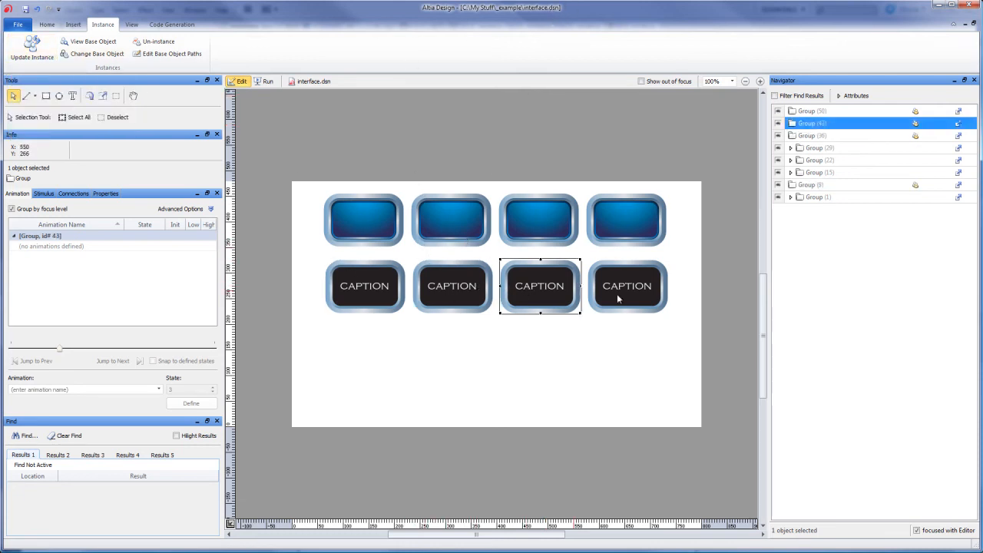
View the base object of the first lower-row instance and close its preview
left_click(392, 294)
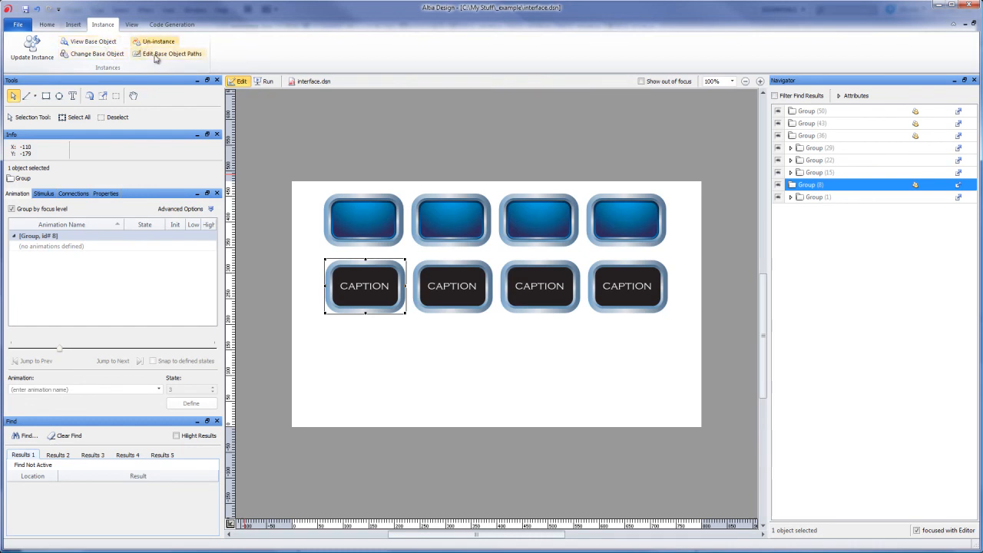
left_click(99, 47)
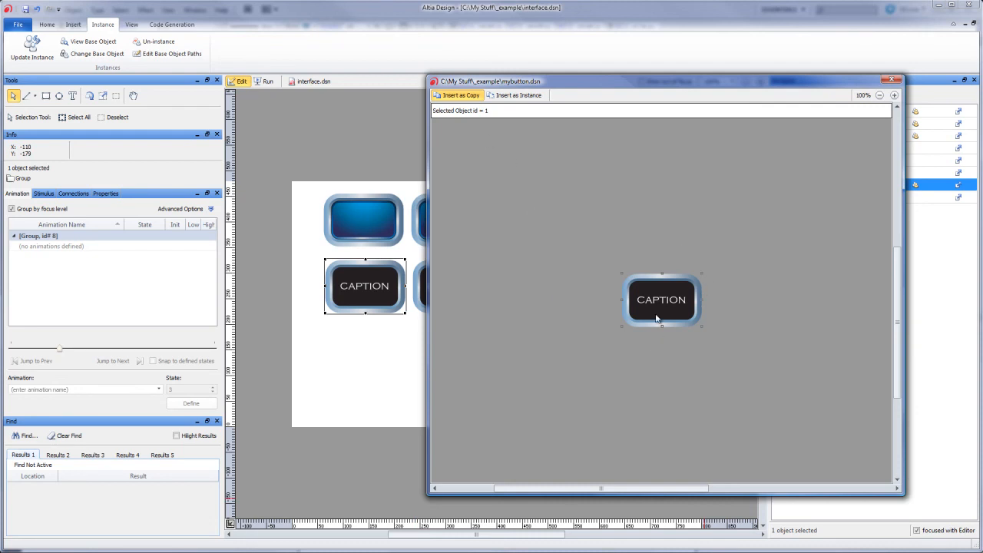
left_click(895, 81)
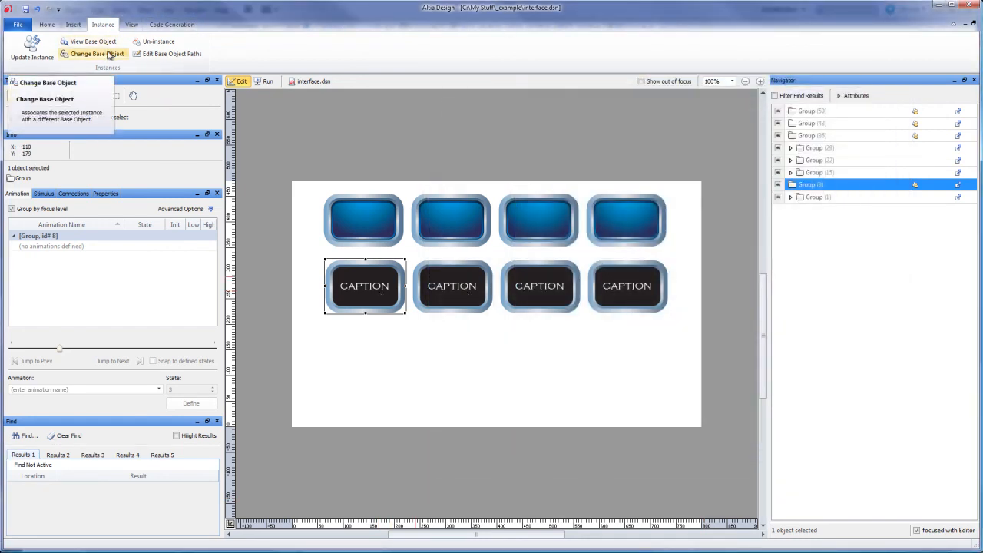
Un-instance the first lower-row button and move it below its row
left_click(150, 45)
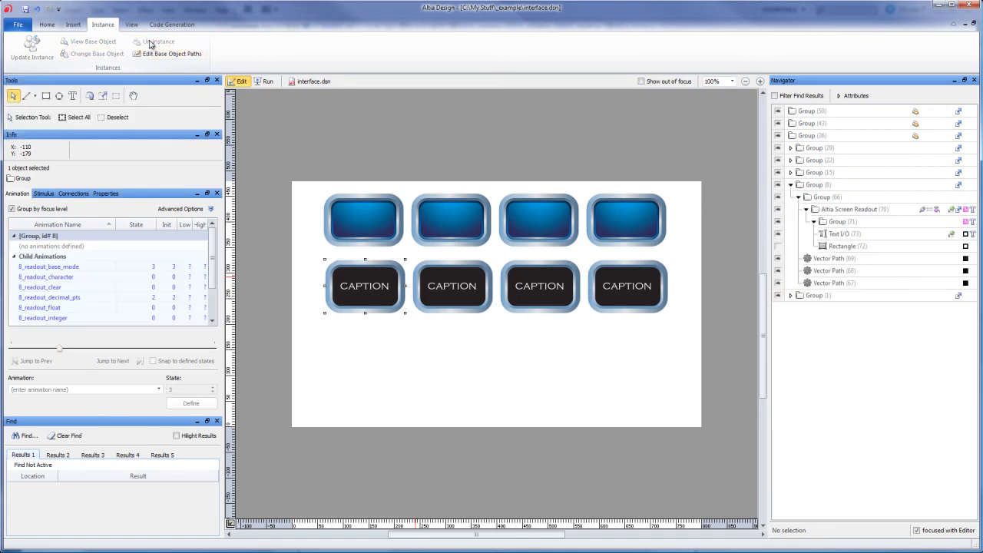
left_click_drag(361, 296, 356, 341)
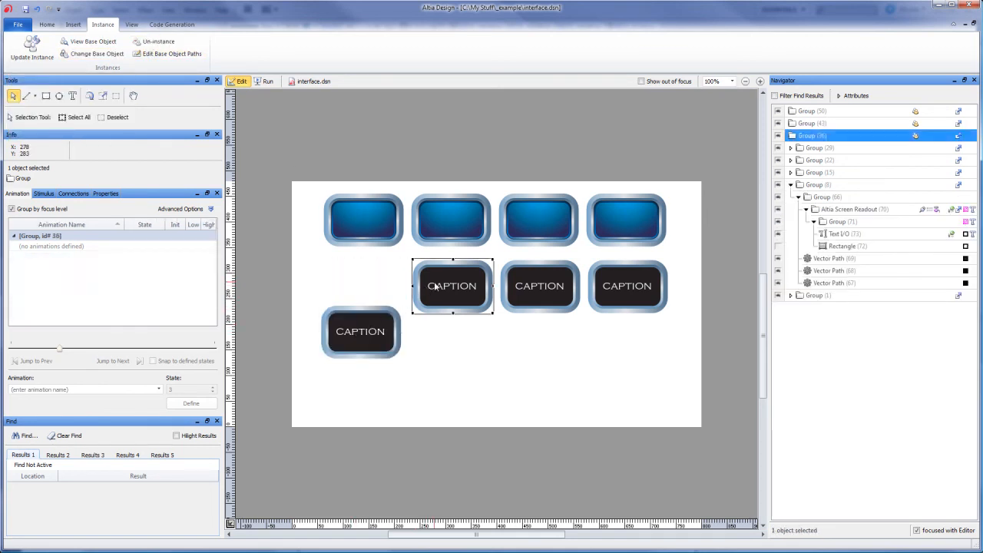
Go into the detached button's nested group and move its CAPTION readout up toward the button's upper-right corner
left_click(384, 340)
double_click(392, 335)
double_click(370, 334)
left_click(374, 291)
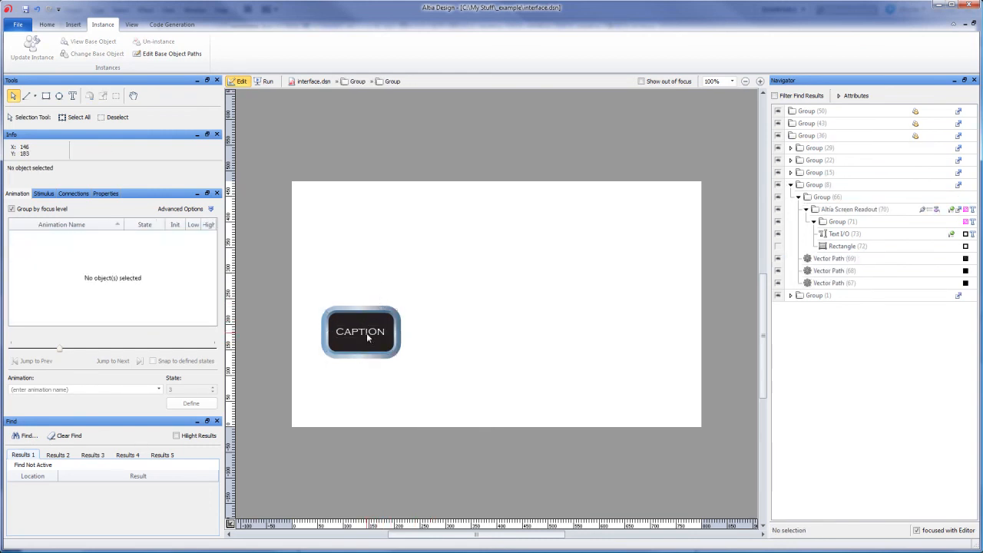
mouse_move(368, 338)
left_mouse_down()
mouse_move(362, 278)
mouse_move(377, 321)
left_mouse_up()
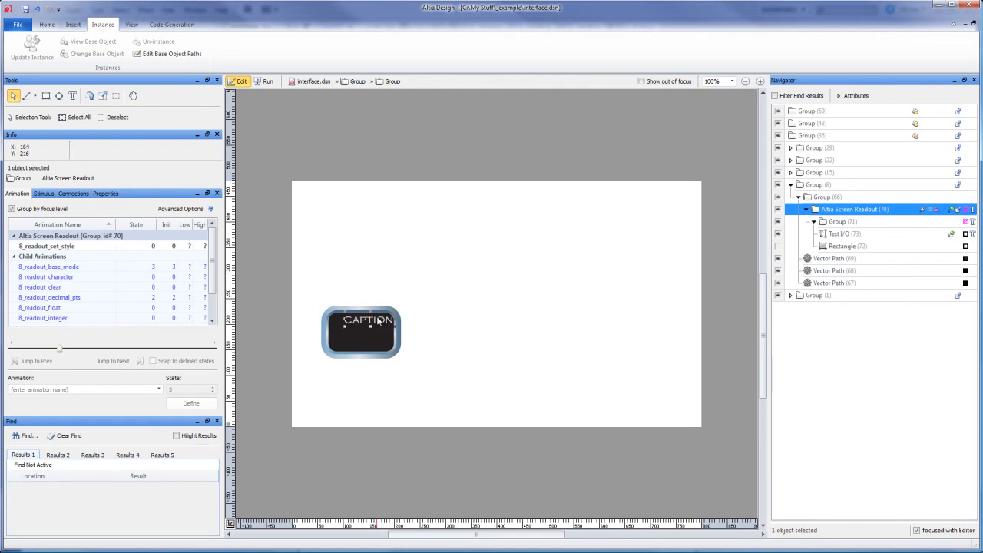
Return to the top level, check the three remaining lower-row instances one by one, and clear the selection
left_click(814, 113)
left_click(441, 286)
left_click(528, 286)
left_click(612, 288)
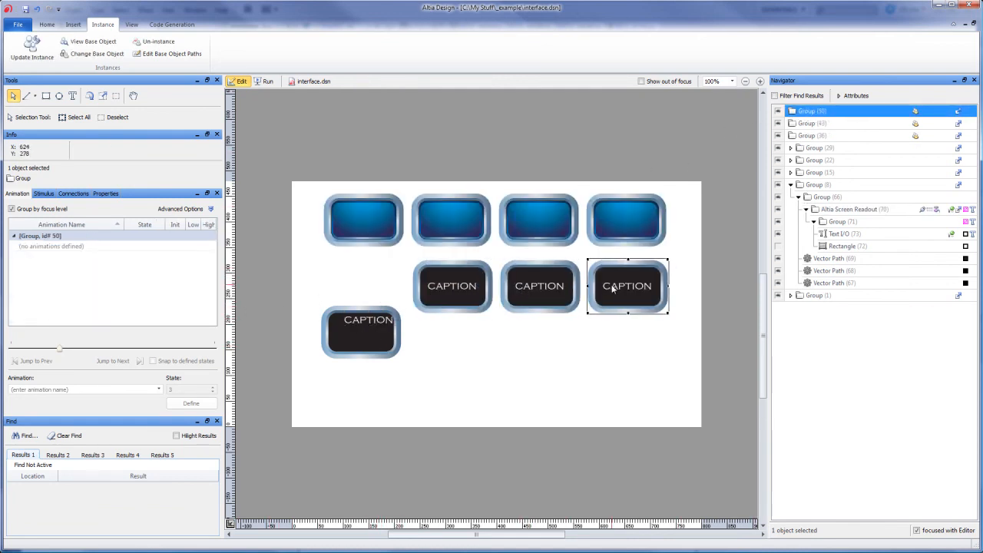
left_click(304, 312)
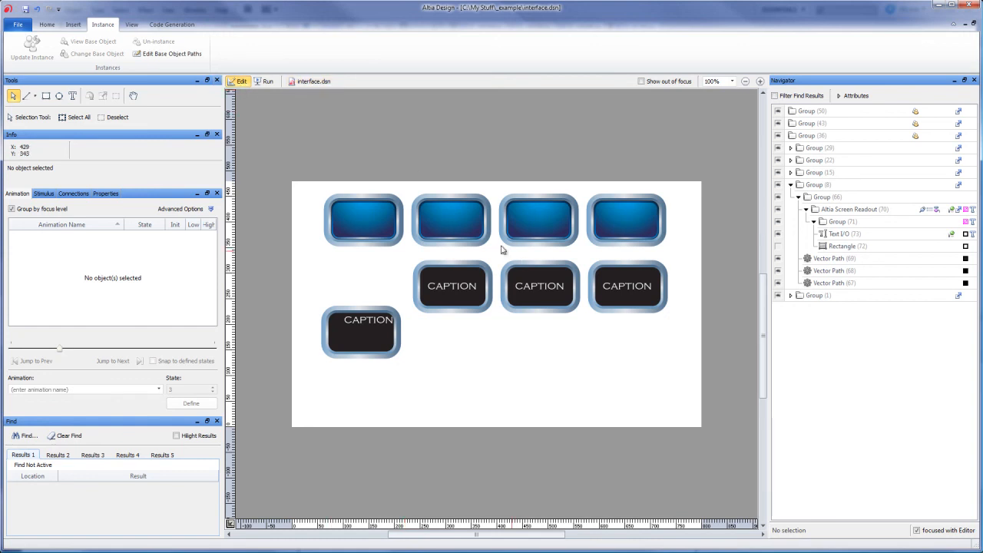
Try assigning a different base object file to the second button position's lower-row instance, and cancel the change
left_click(463, 243)
left_click(458, 289)
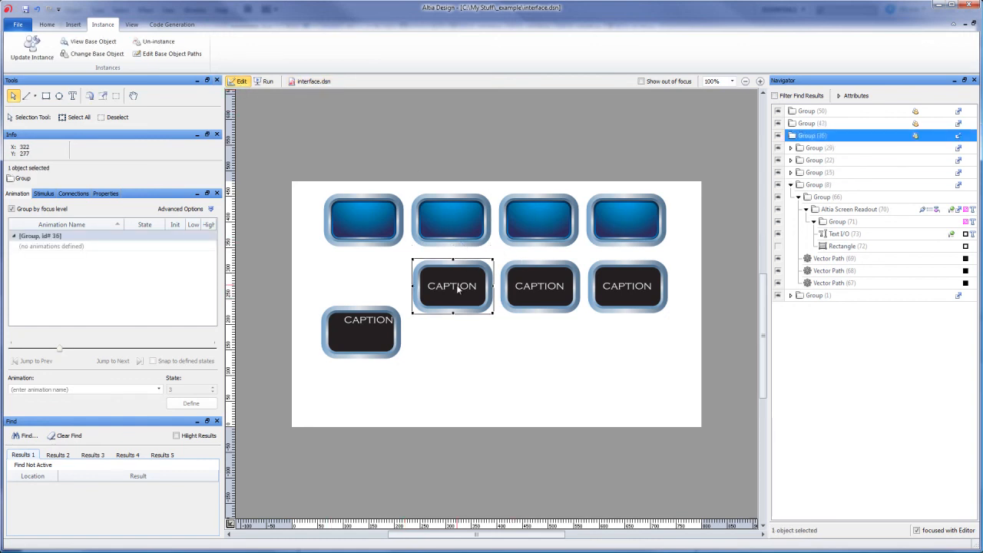
left_click(91, 54)
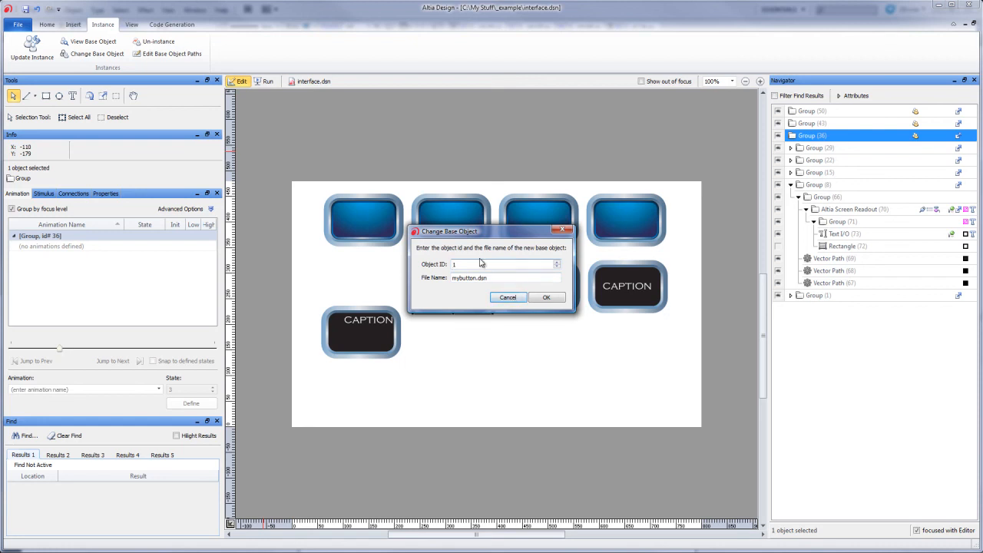
left_click_drag(487, 278, 377, 282)
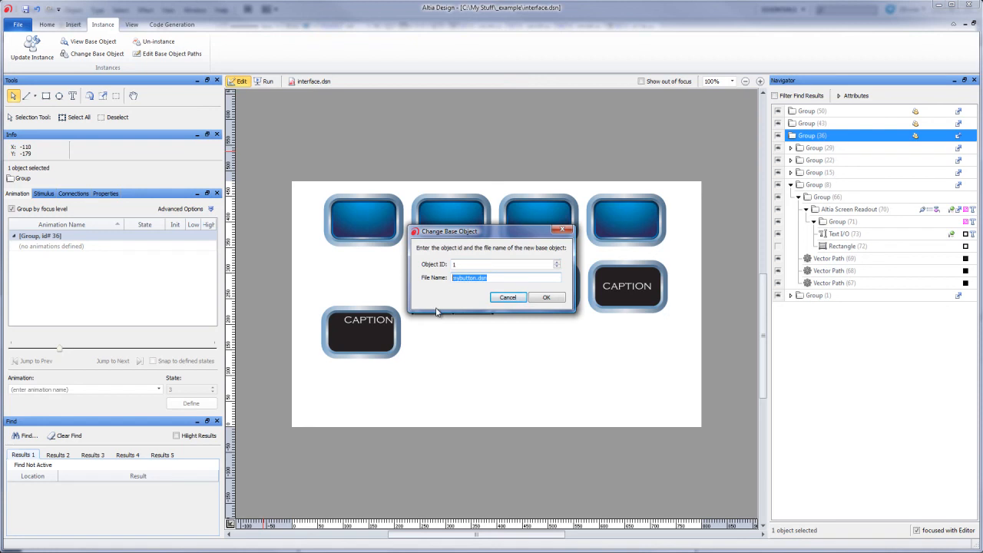
type("bu")
left_click(522, 300)
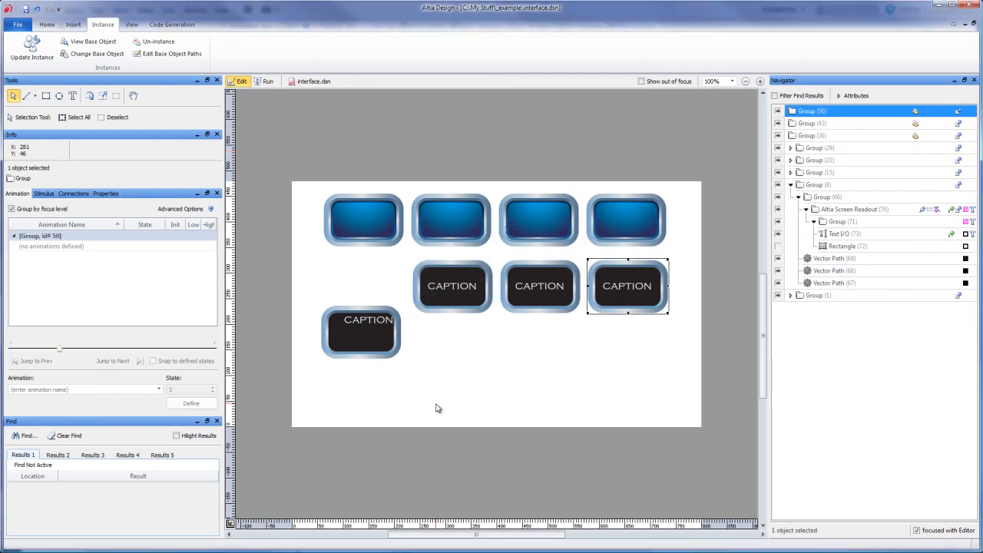